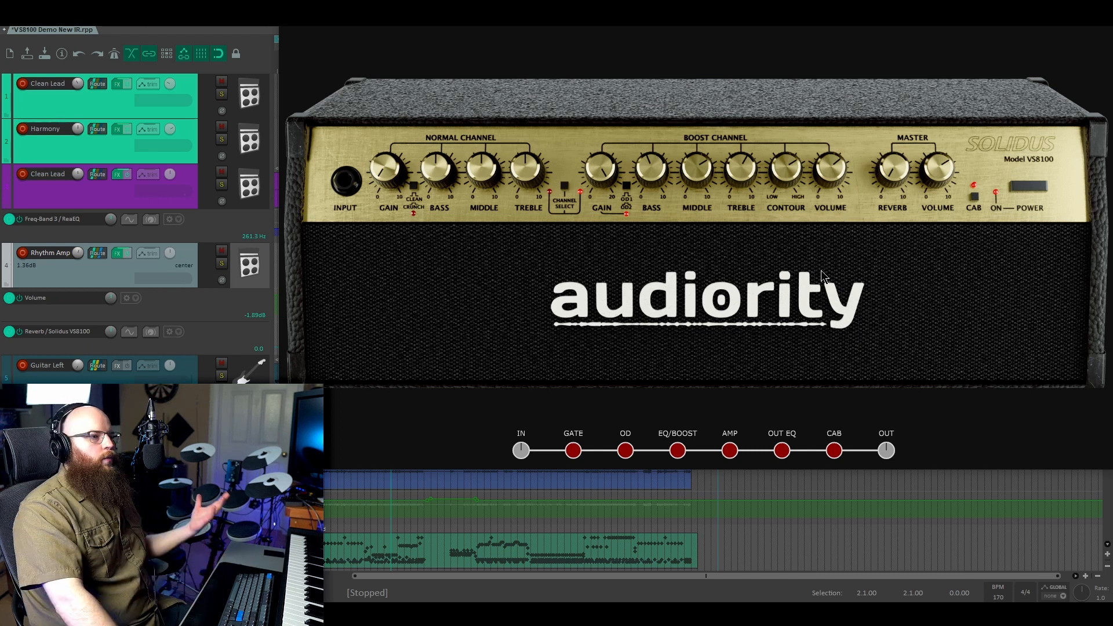
Solo the Rhythm Amp track, start playback and sweep the boost channel's Contour knob to audition its tone
mouse_move(790, 171)
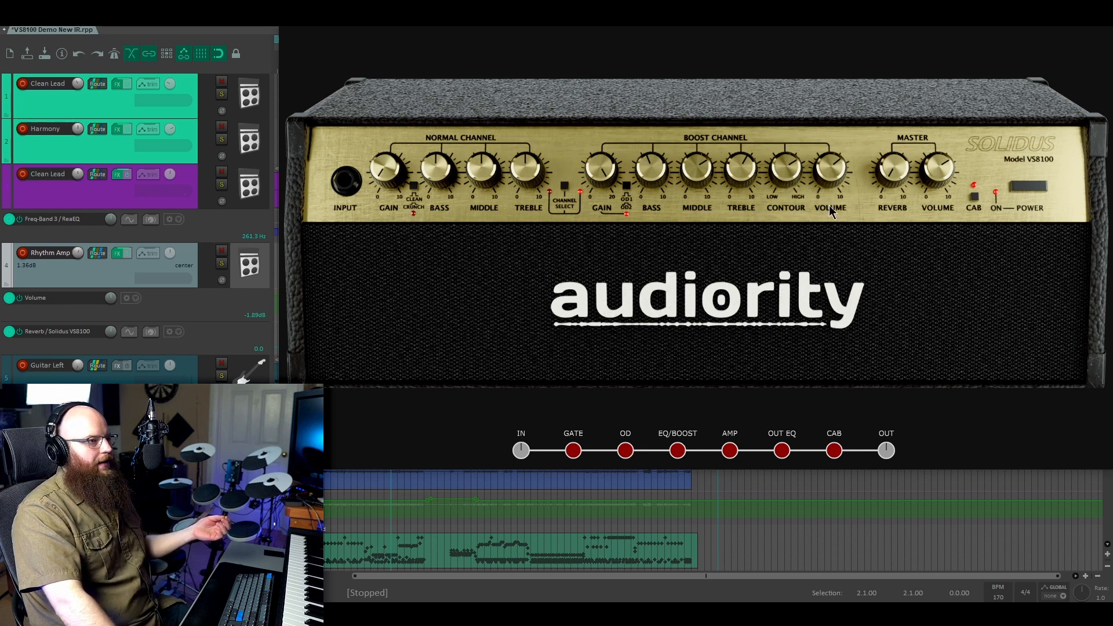
mouse_move(831, 183)
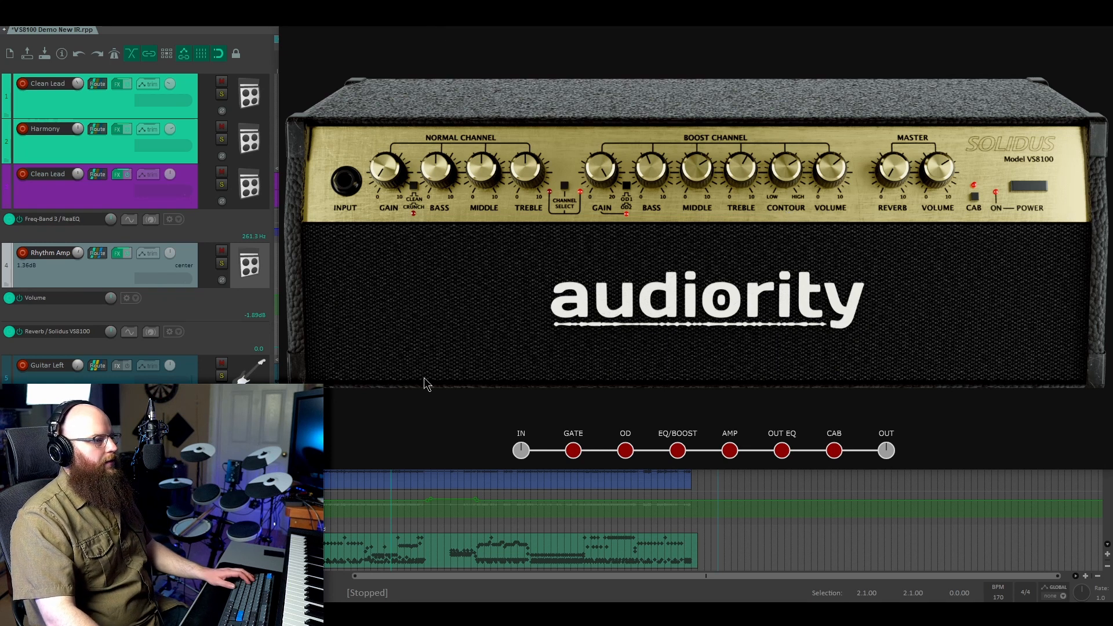
click(385, 542)
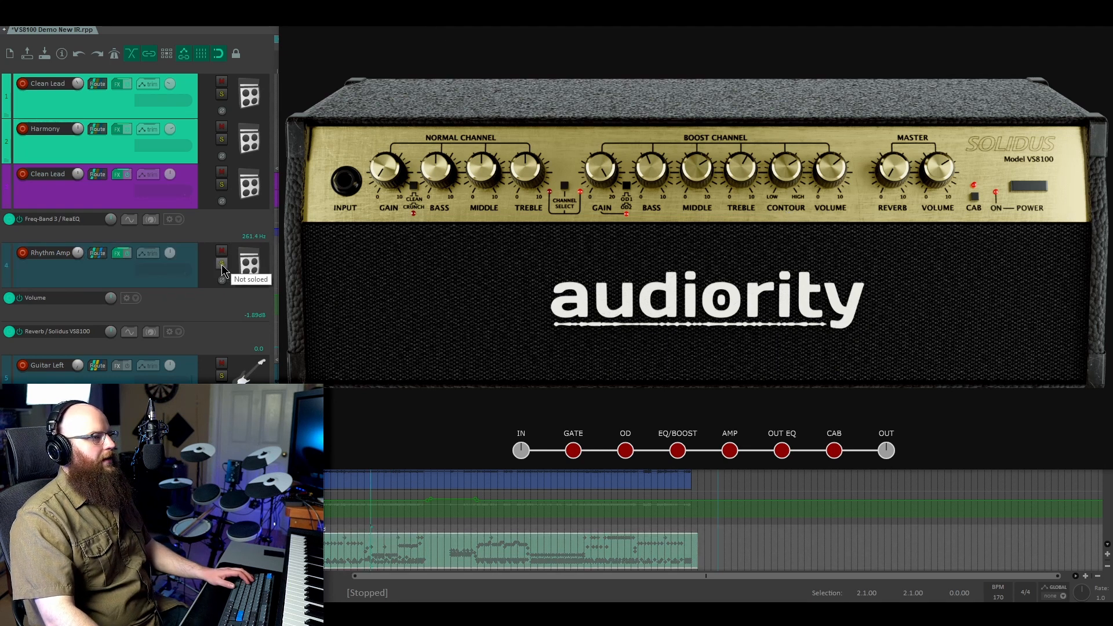
click(222, 263)
key(space)
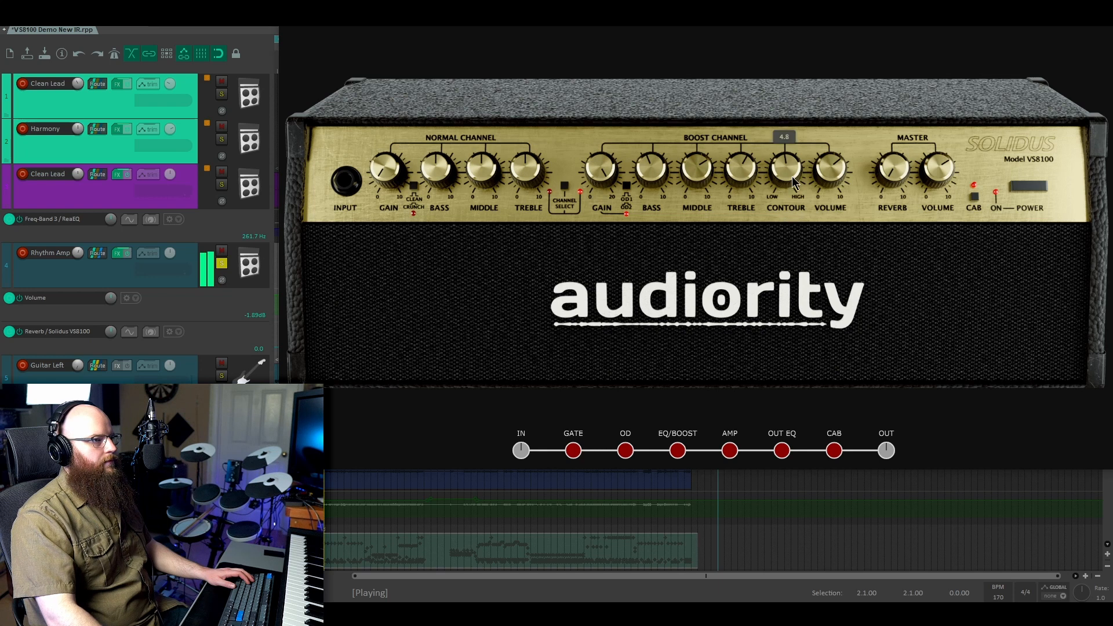
drag(792, 176, 806, 105)
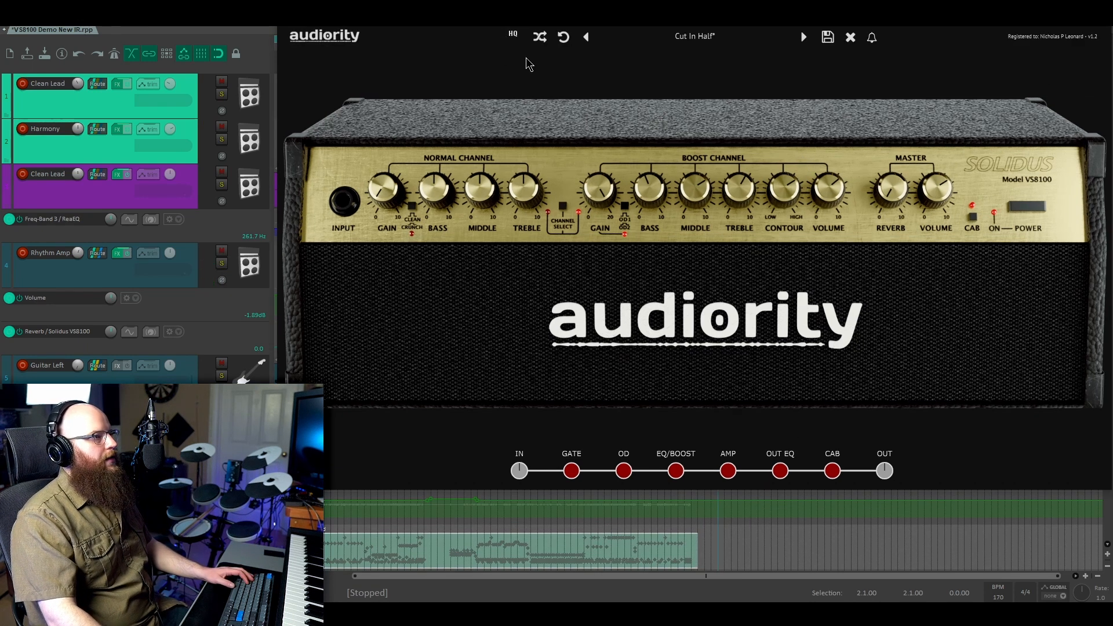
Browse the amp plugin's preset banks, including 02 - v1.1, and the general options such as interface size
click(723, 39)
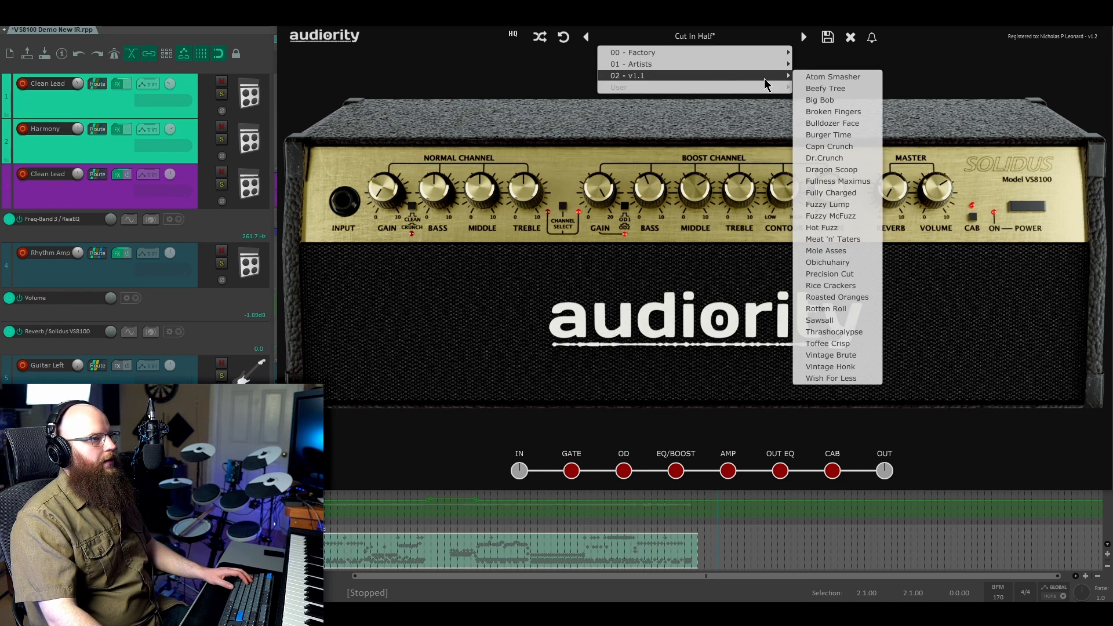
click(906, 57)
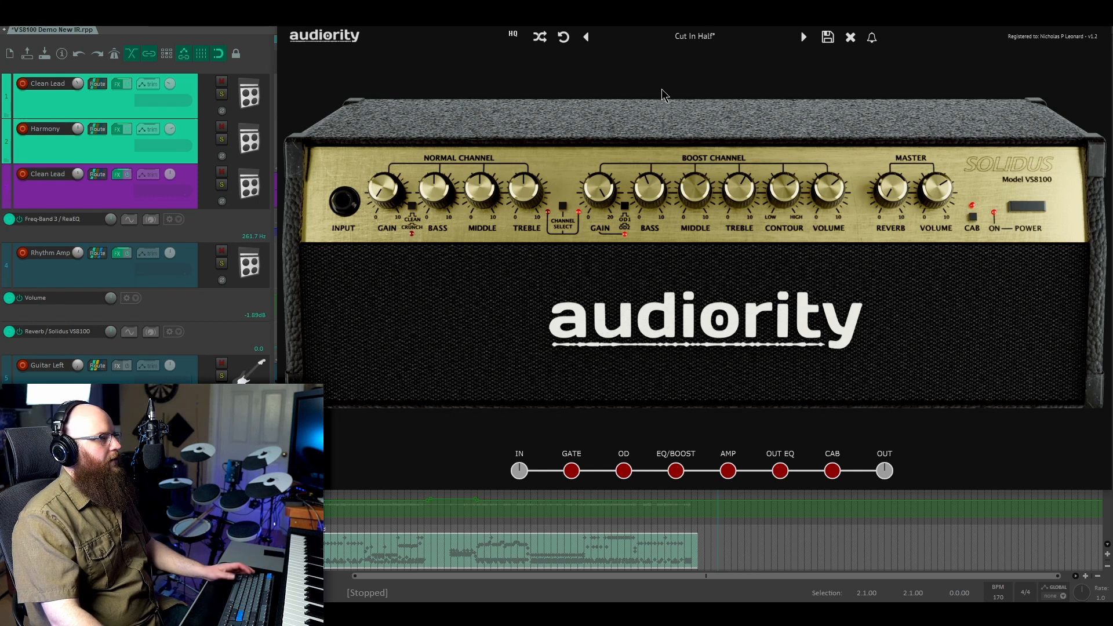
click(330, 35)
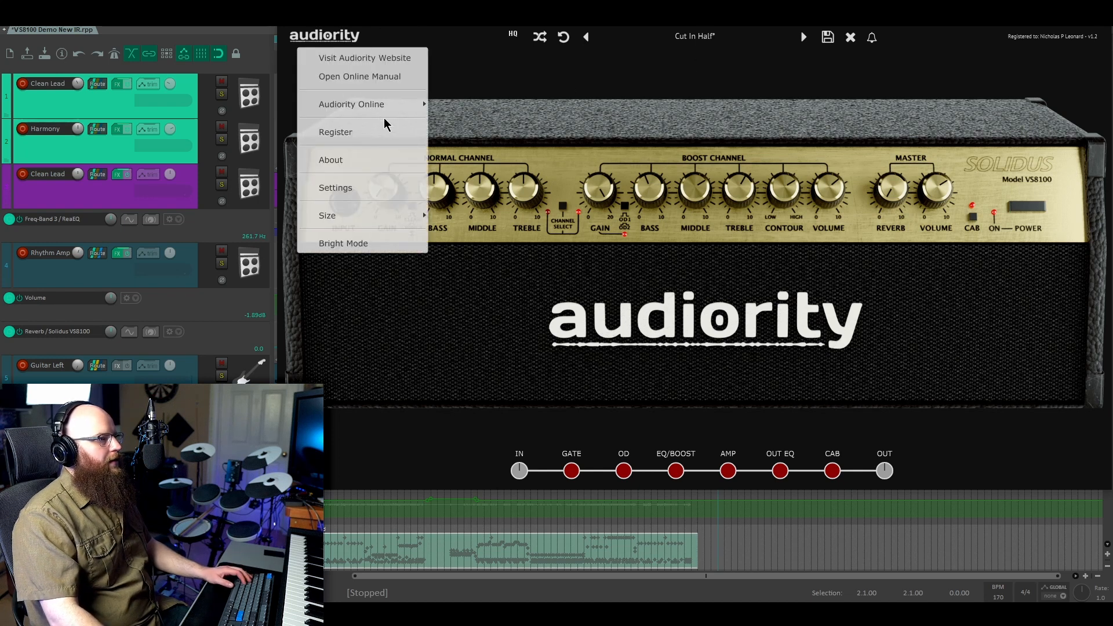
mouse_move(400, 216)
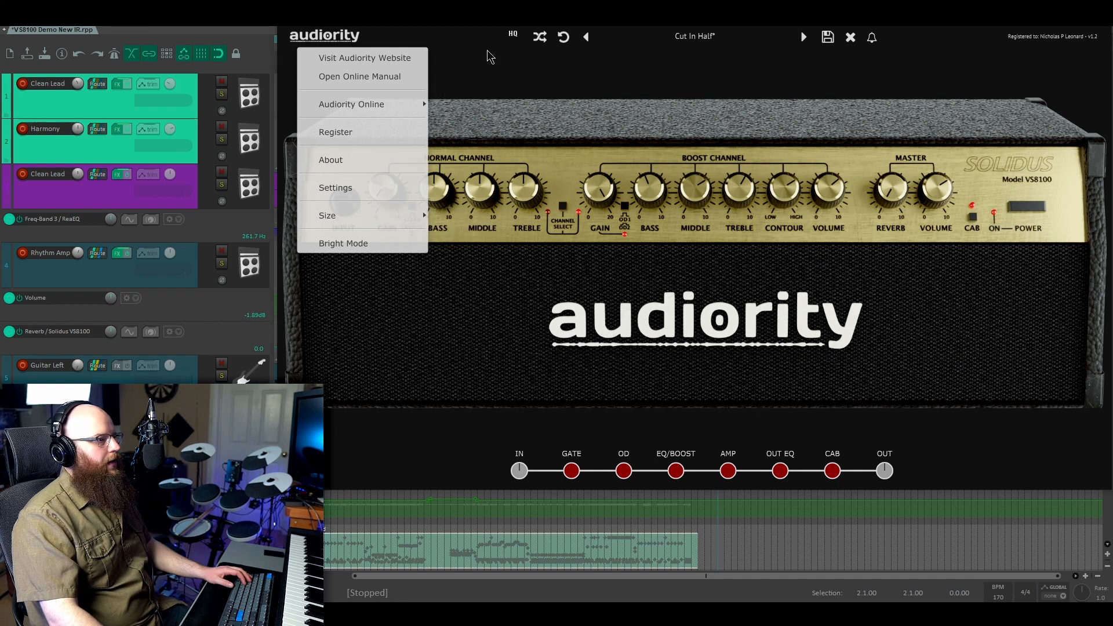
click(496, 74)
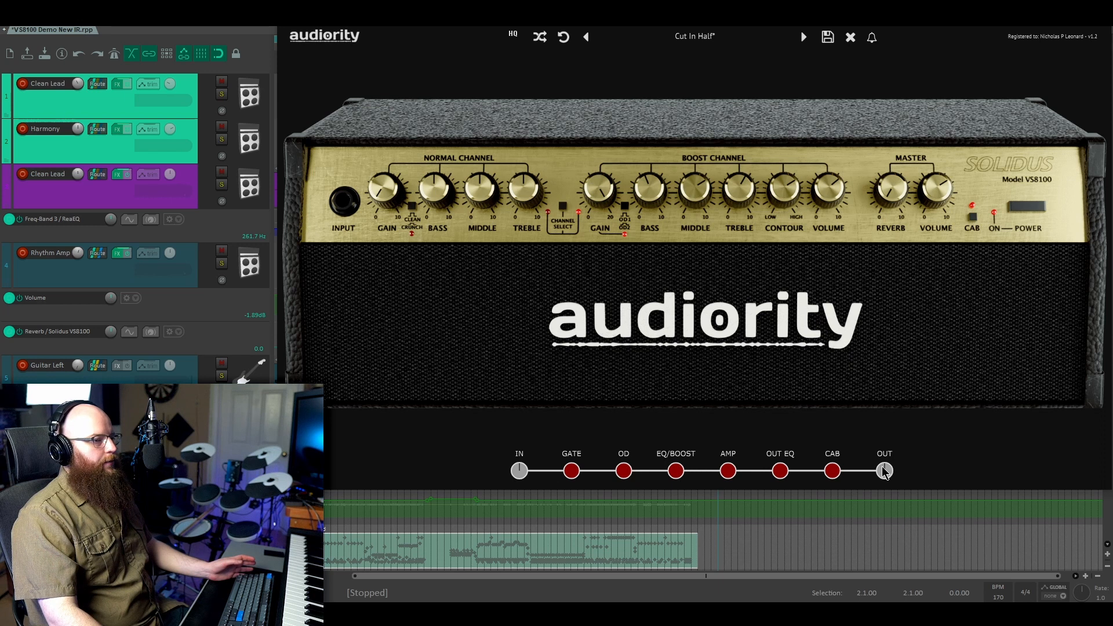
Open the noise gate pedal and try its range switch at Hiss before returning it to Mid
click(571, 472)
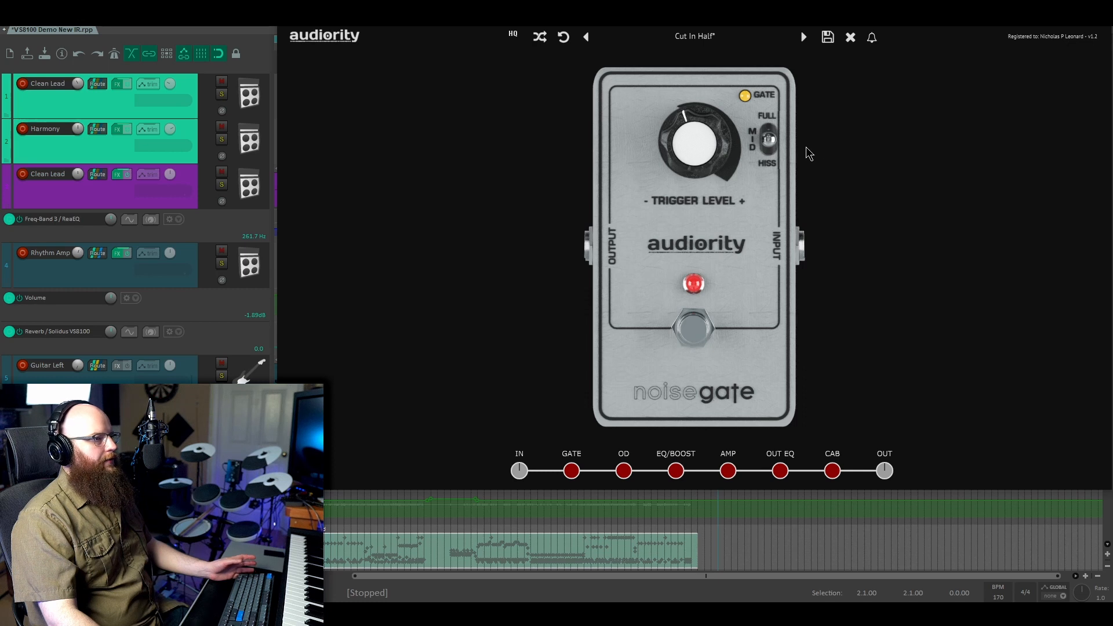
mouse_move(780, 148)
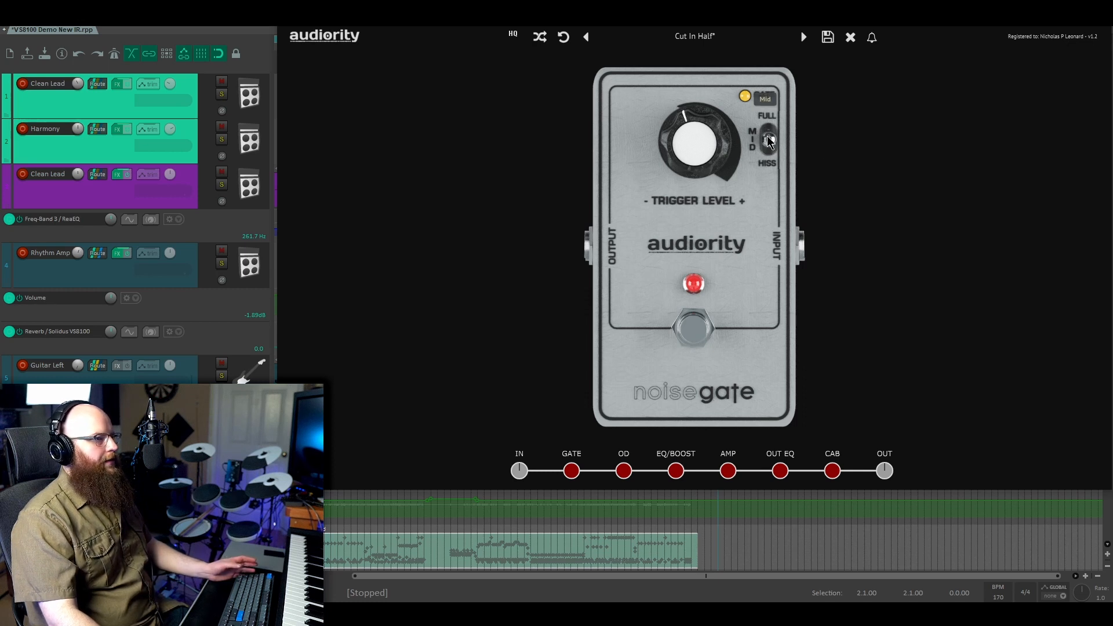
mouse_move(773, 121)
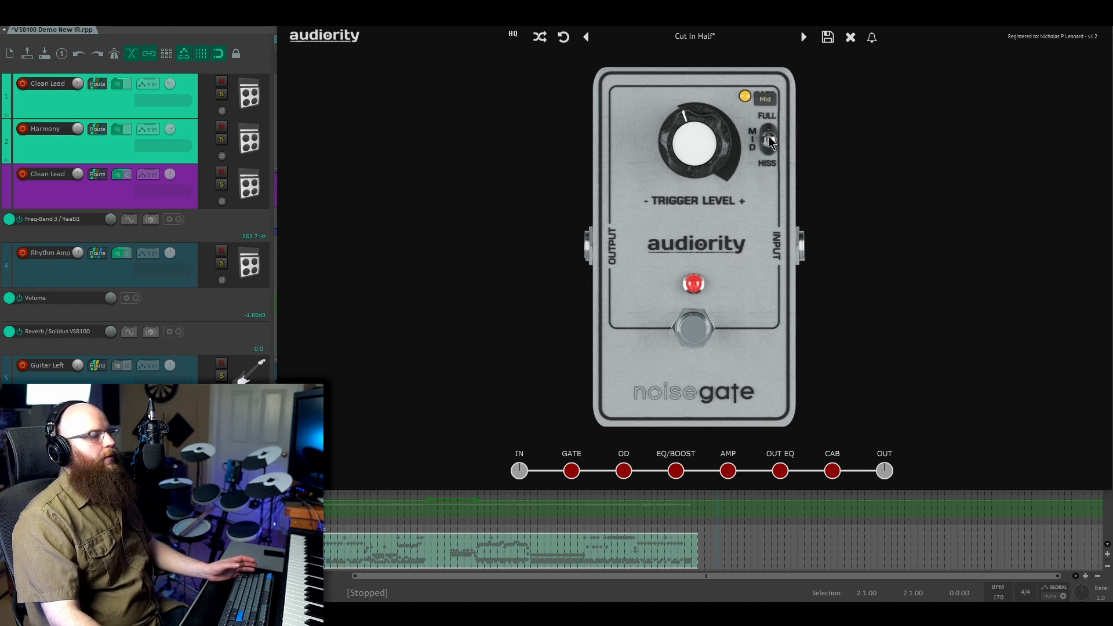
mouse_move(769, 137)
mouse_down()
mouse_move(772, 98)
mouse_move(765, 137)
mouse_up()
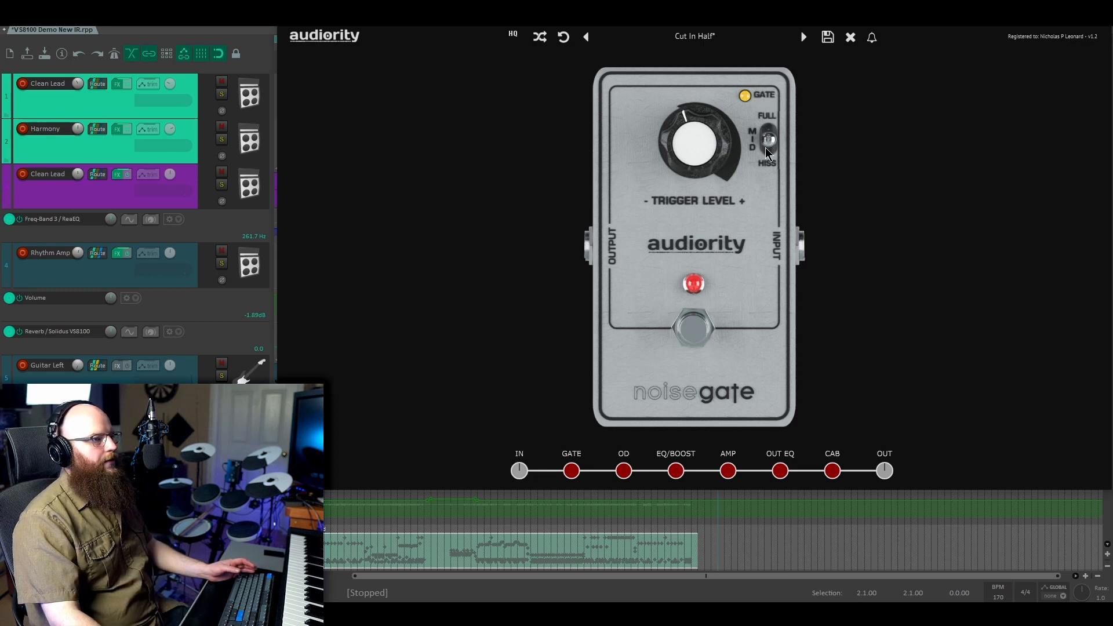
mouse_move(764, 149)
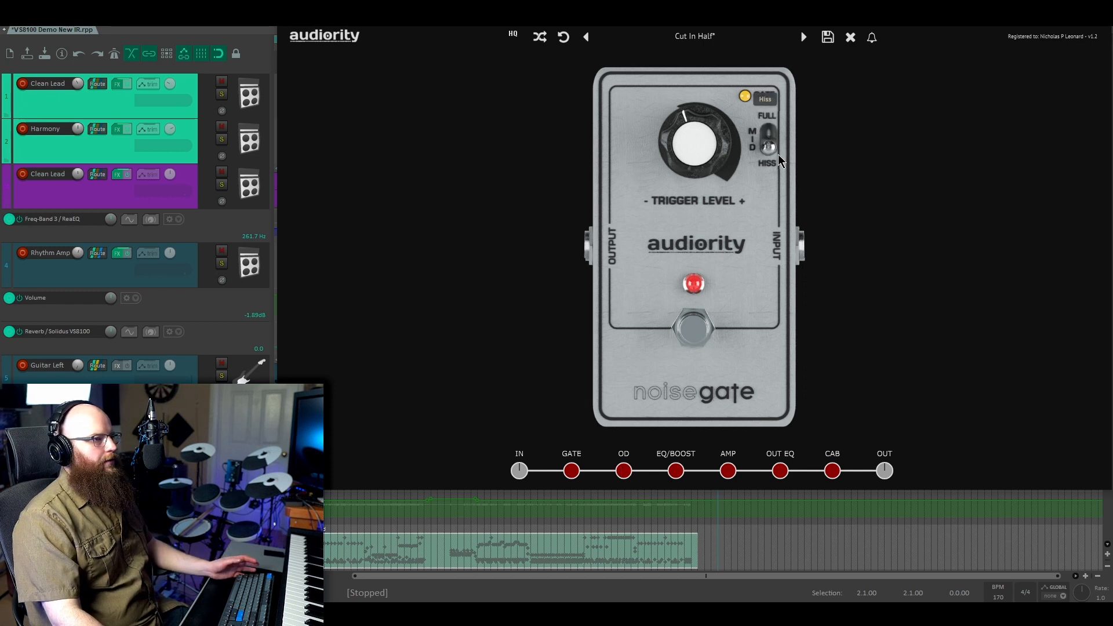
mouse_move(777, 139)
mouse_down()
mouse_move(772, 186)
mouse_move(771, 157)
mouse_up()
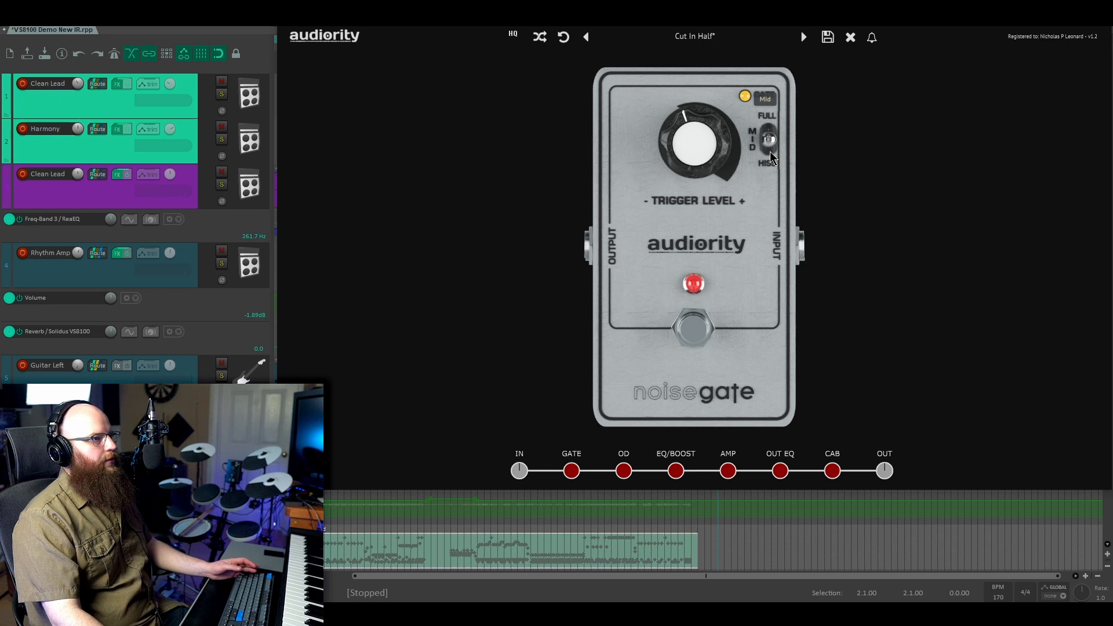
Show the Dr. Drive overdrive pedal and examine its Attack and Bright controls
click(624, 470)
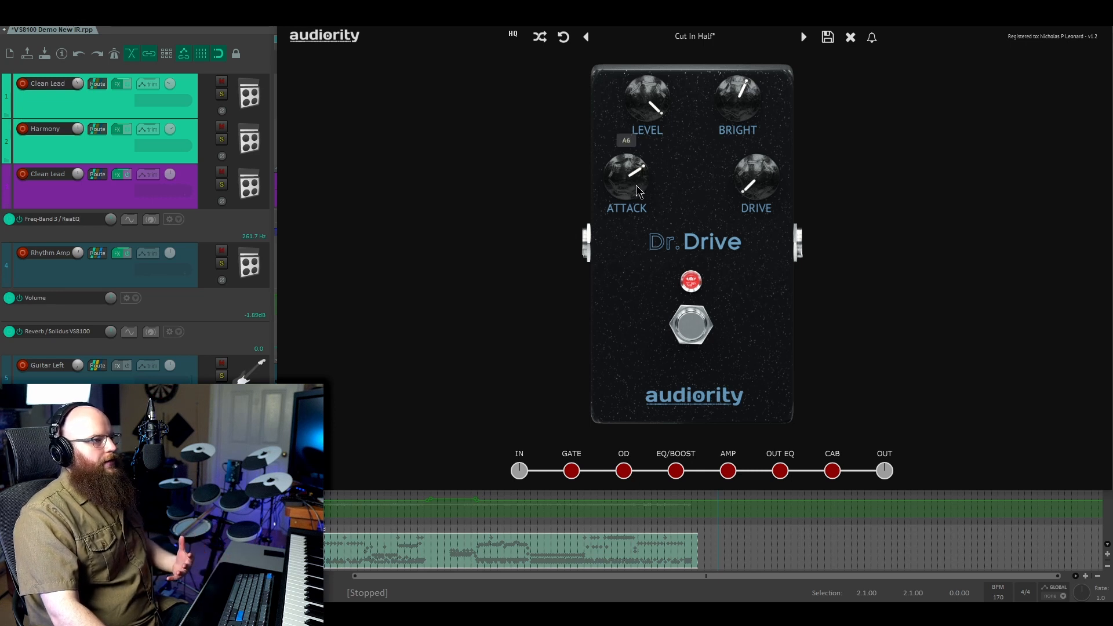
mouse_move(646, 181)
mouse_down()
mouse_move(648, 210)
mouse_move(643, 187)
mouse_up()
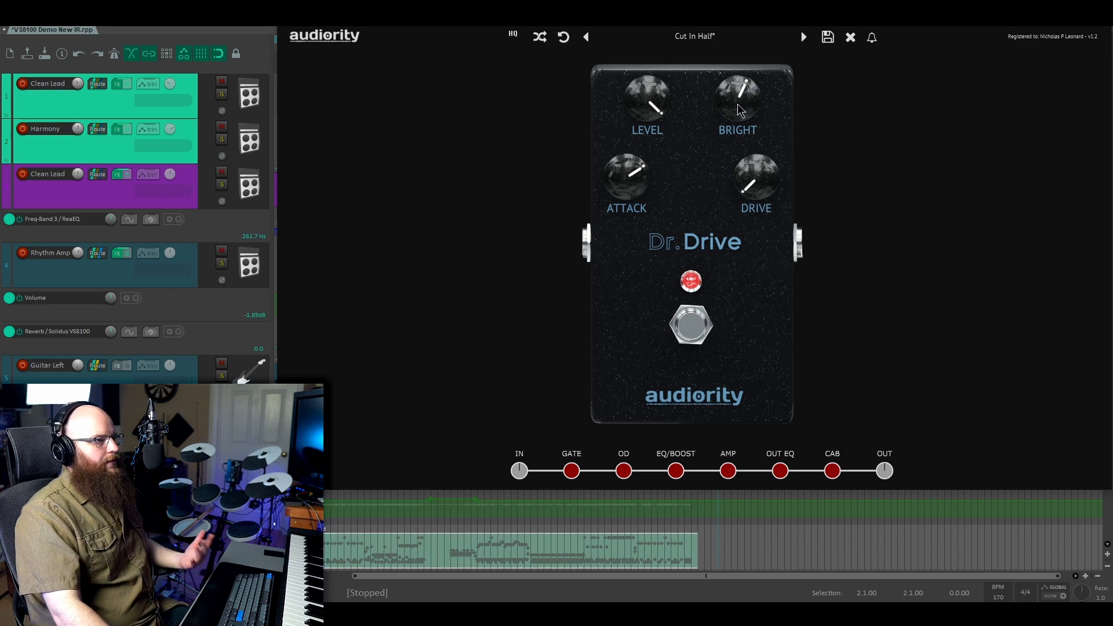
mouse_move(731, 108)
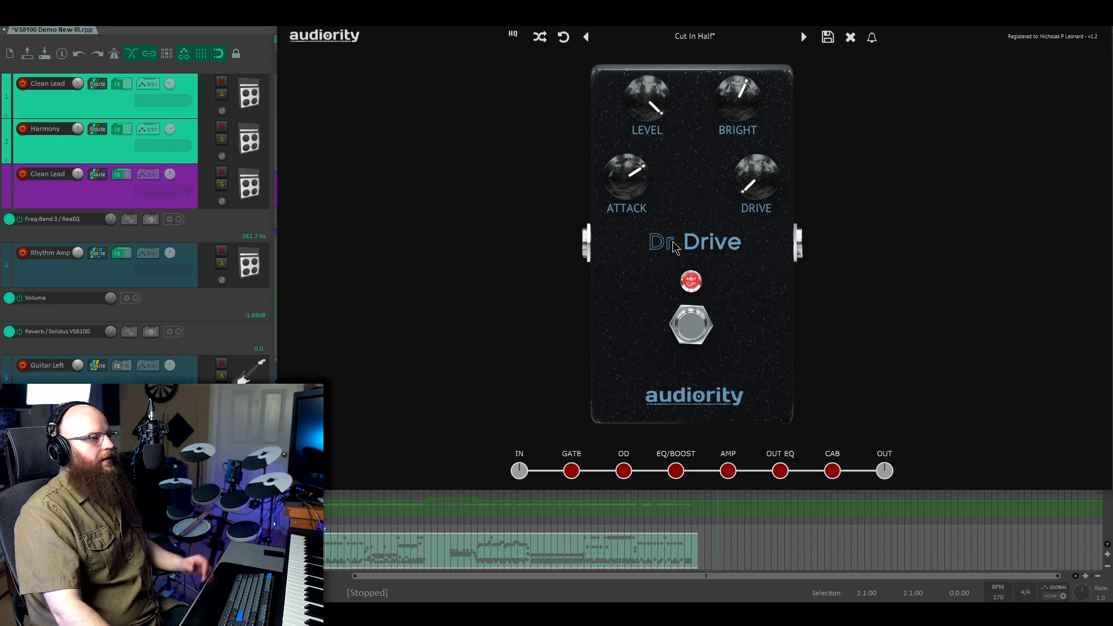
Open the EQ/Boost stage and load the factory preset 00 - INIT on the ten-band EQ
click(675, 470)
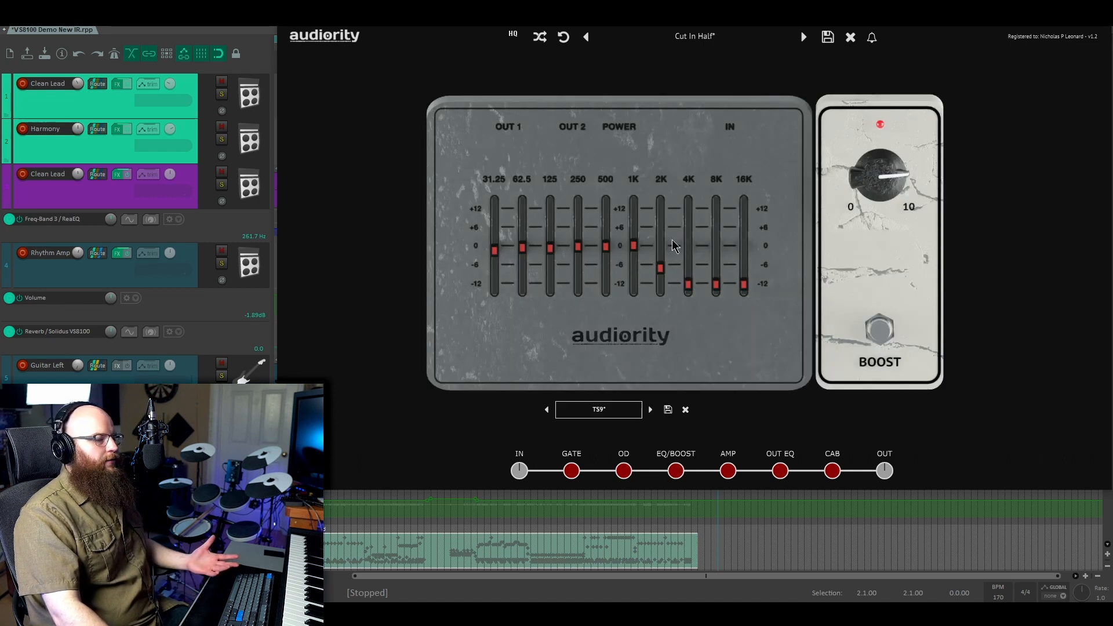
click(620, 416)
mouse_move(620, 426)
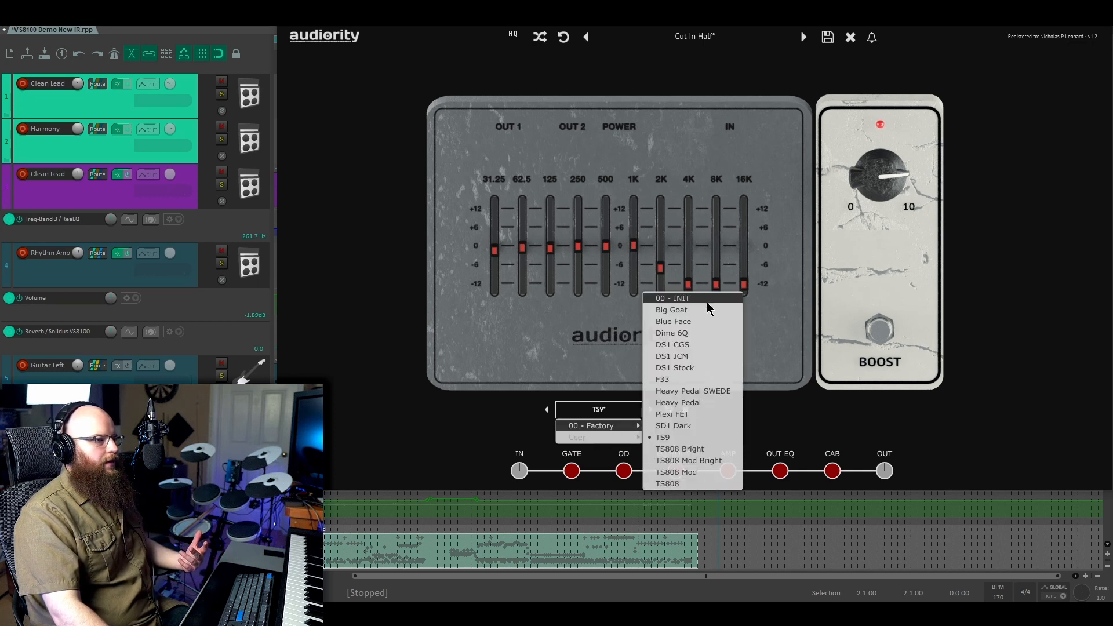
click(707, 302)
Cycle forward through the ten-band EQ's factory presets, from Big Goat past TS808 Bright, to compare their curves
click(650, 409)
click(650, 409)
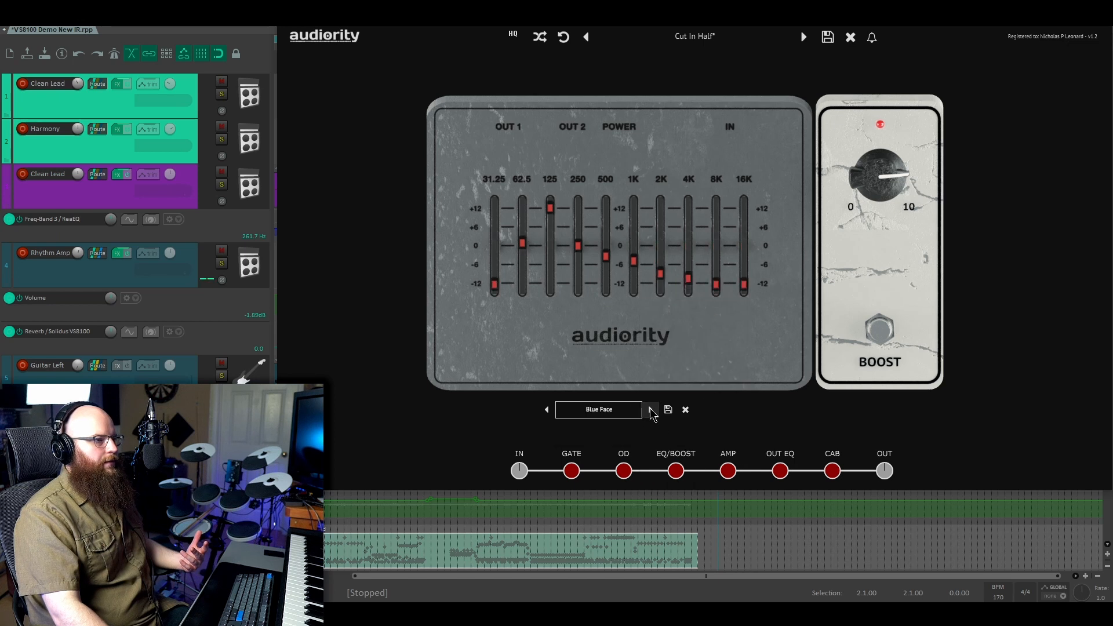
click(650, 409)
click(650, 409)
click(650, 410)
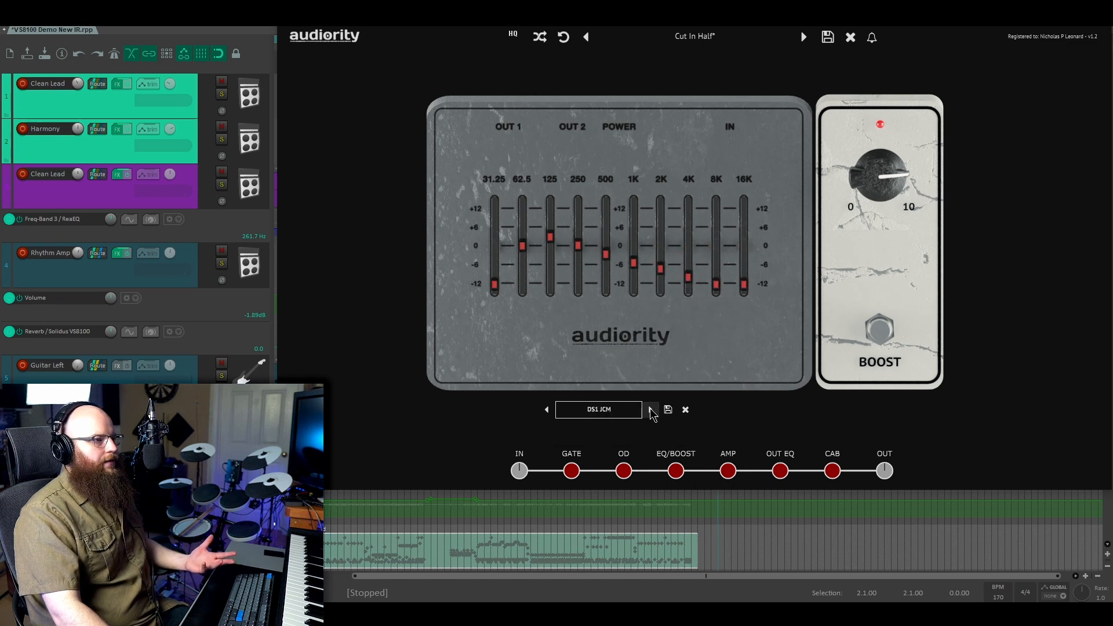
click(650, 409)
click(650, 410)
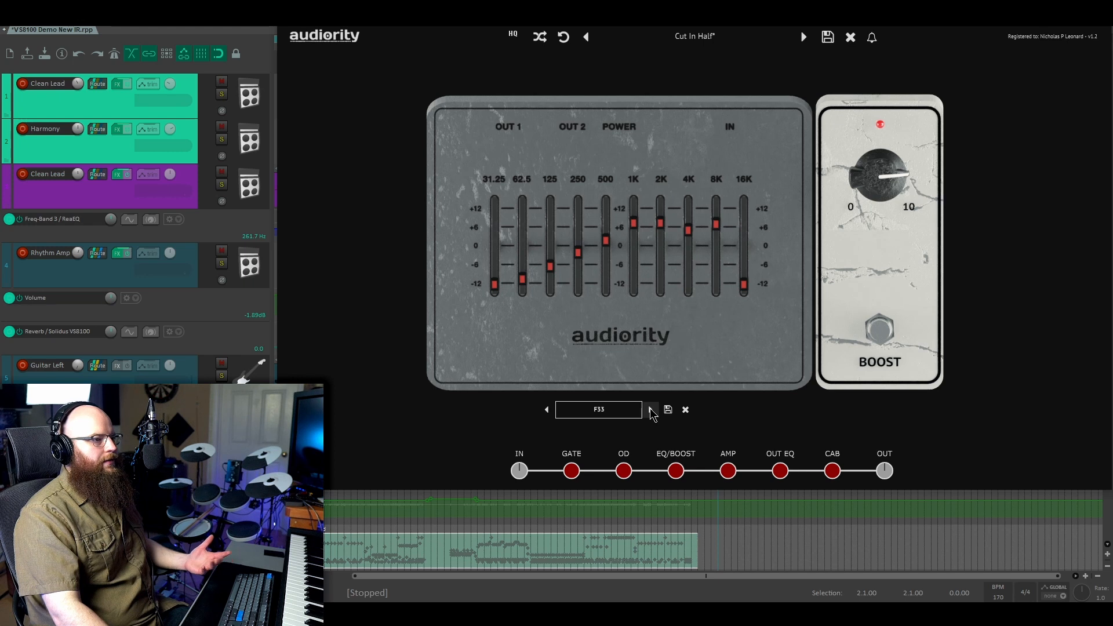
click(650, 410)
click(650, 409)
click(650, 410)
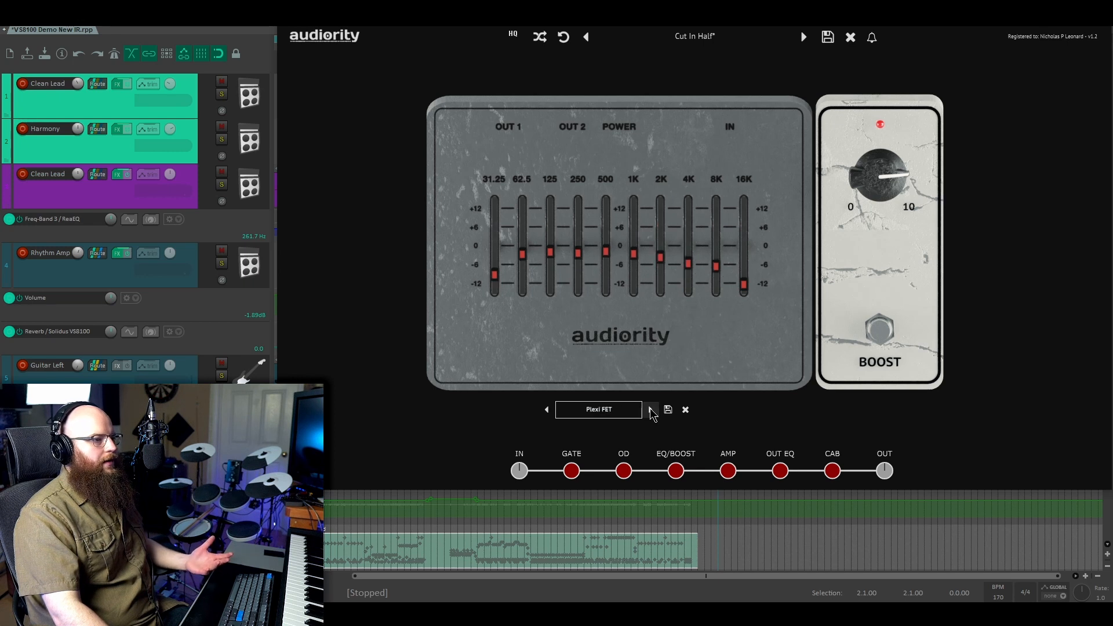
click(650, 410)
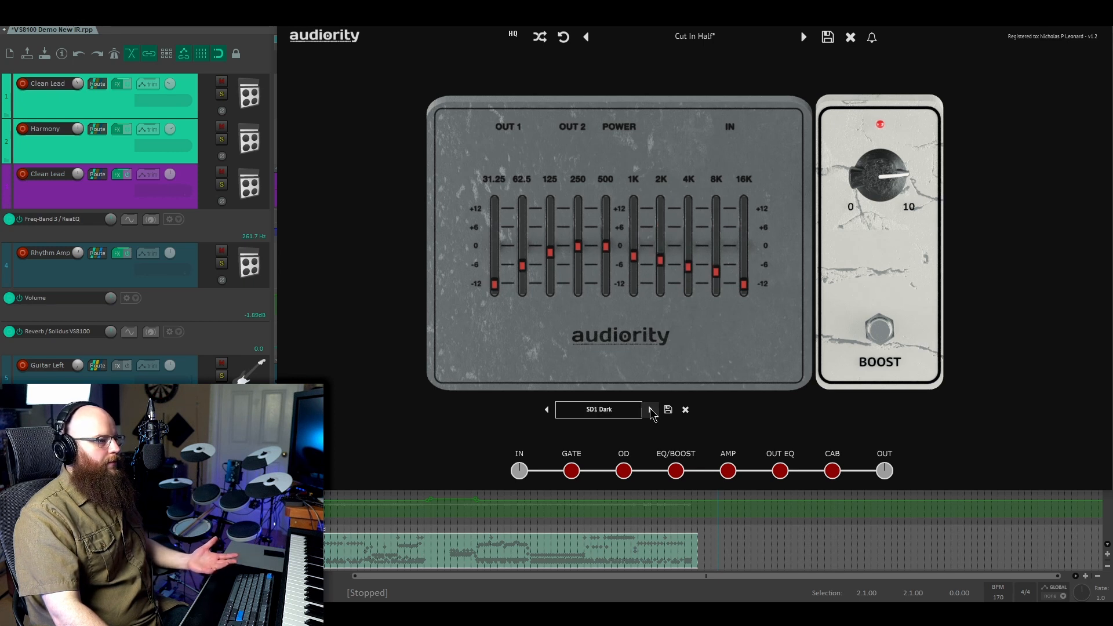
click(650, 409)
click(651, 410)
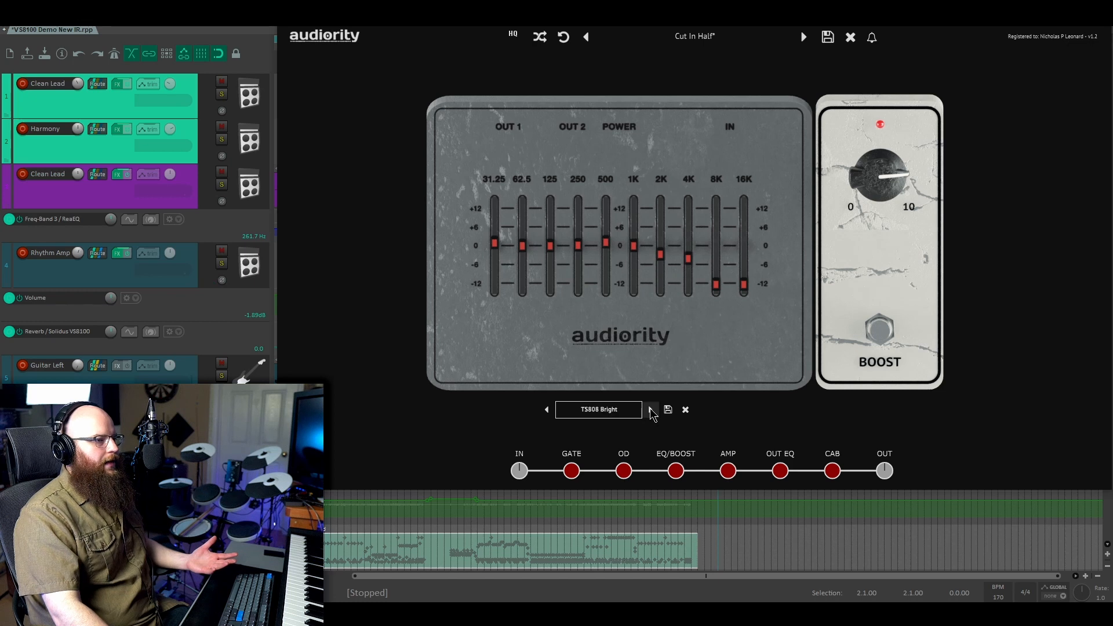
click(650, 409)
Return the ten-band EQ to the TS9 preset
click(548, 410)
click(548, 409)
click(548, 409)
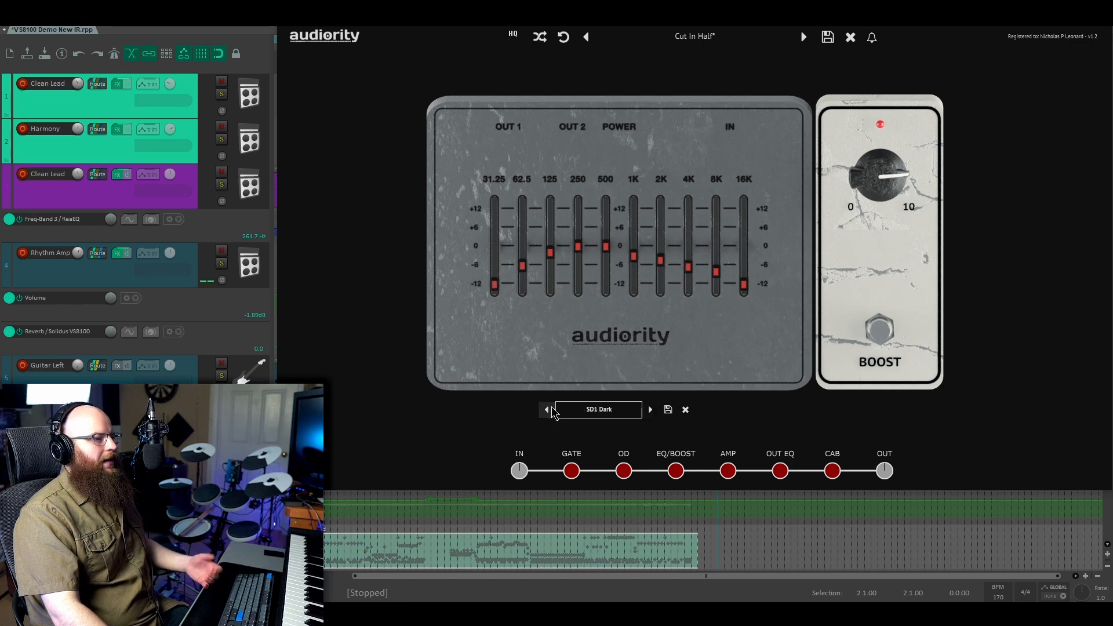
click(651, 409)
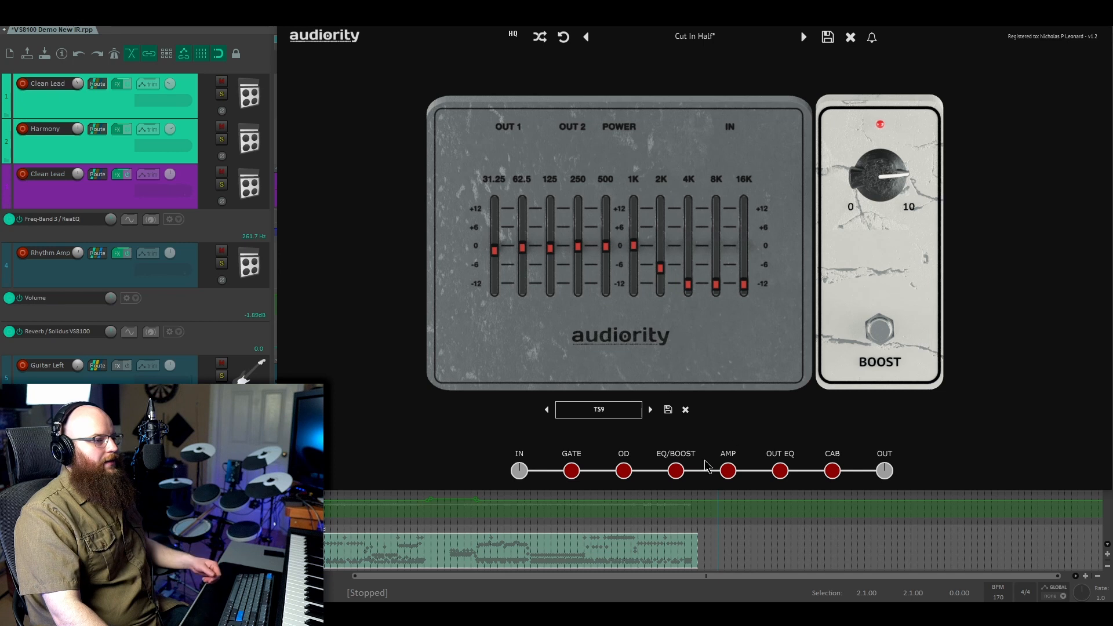
Open the output EQ and cycle through its factory presets, from Light Scoop to V Curve Modified
click(728, 470)
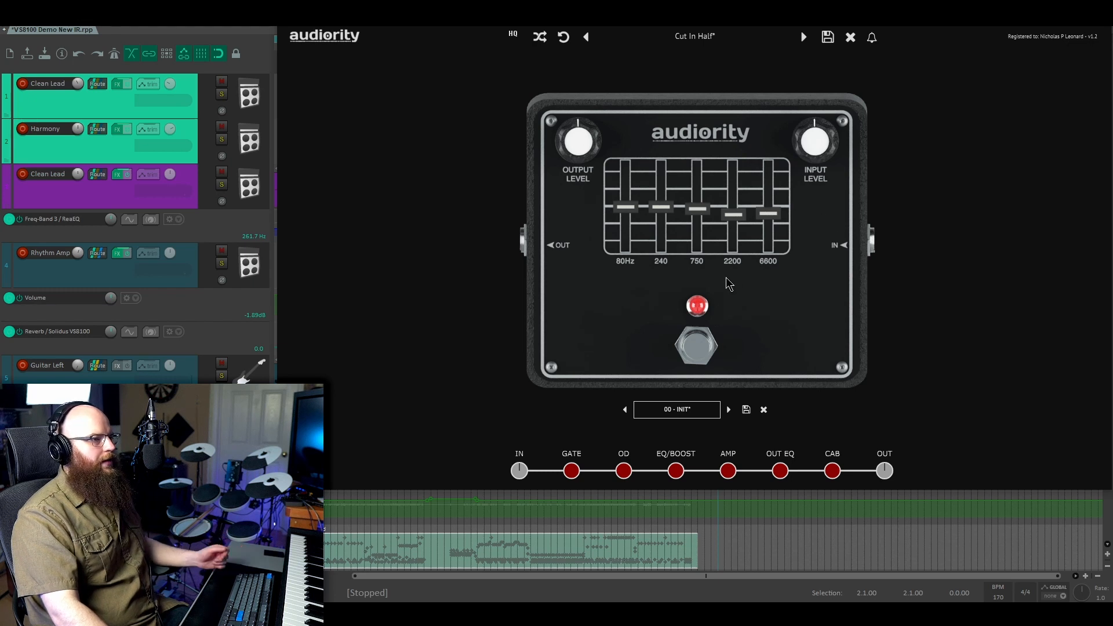
click(707, 413)
mouse_move(709, 426)
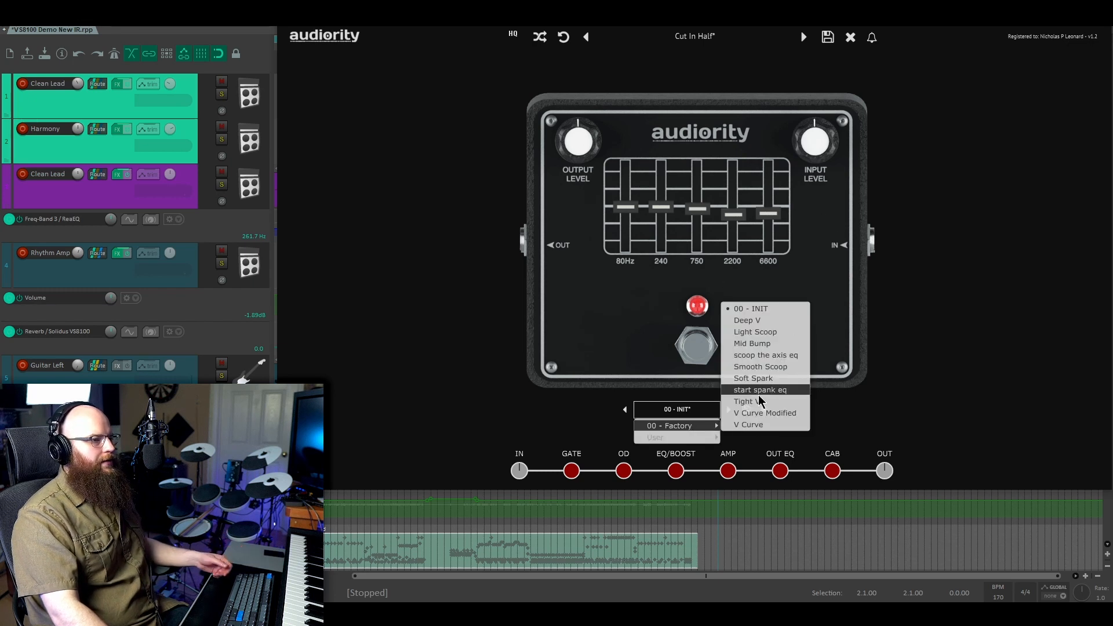
click(754, 343)
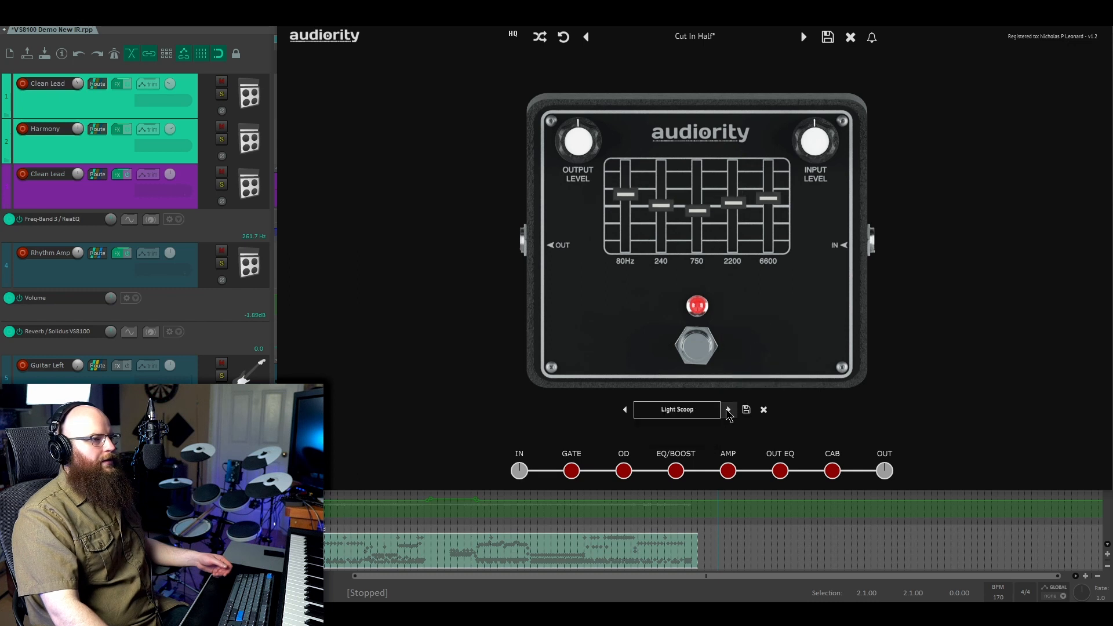
click(728, 410)
click(728, 409)
click(728, 409)
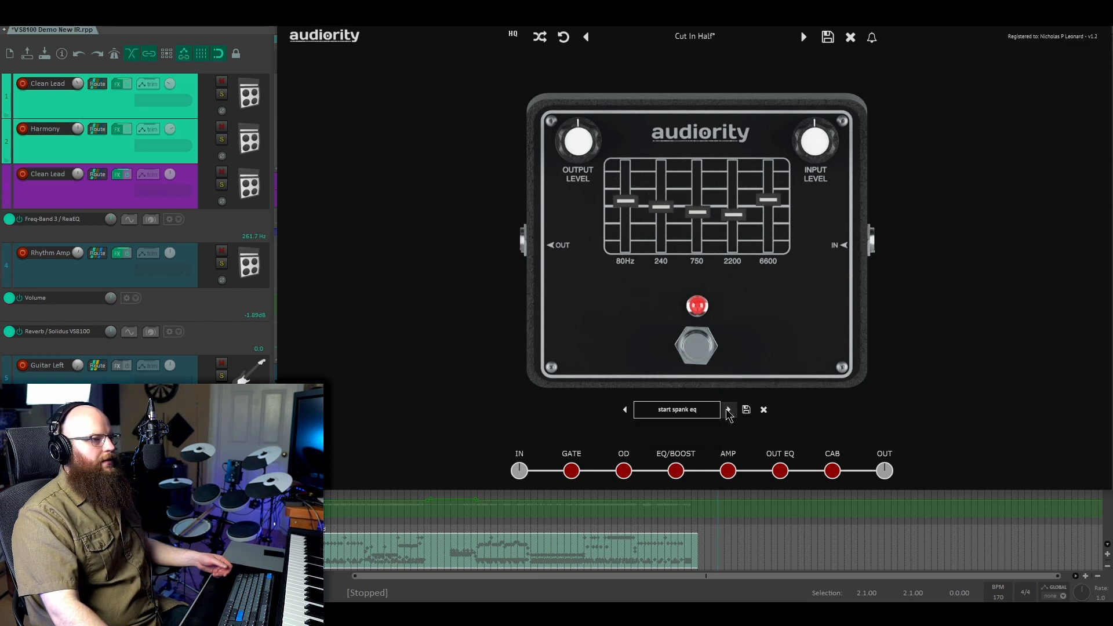
click(728, 409)
click(728, 409)
Restore the output EQ to the factory preset 00 - INIT
click(702, 412)
mouse_move(709, 425)
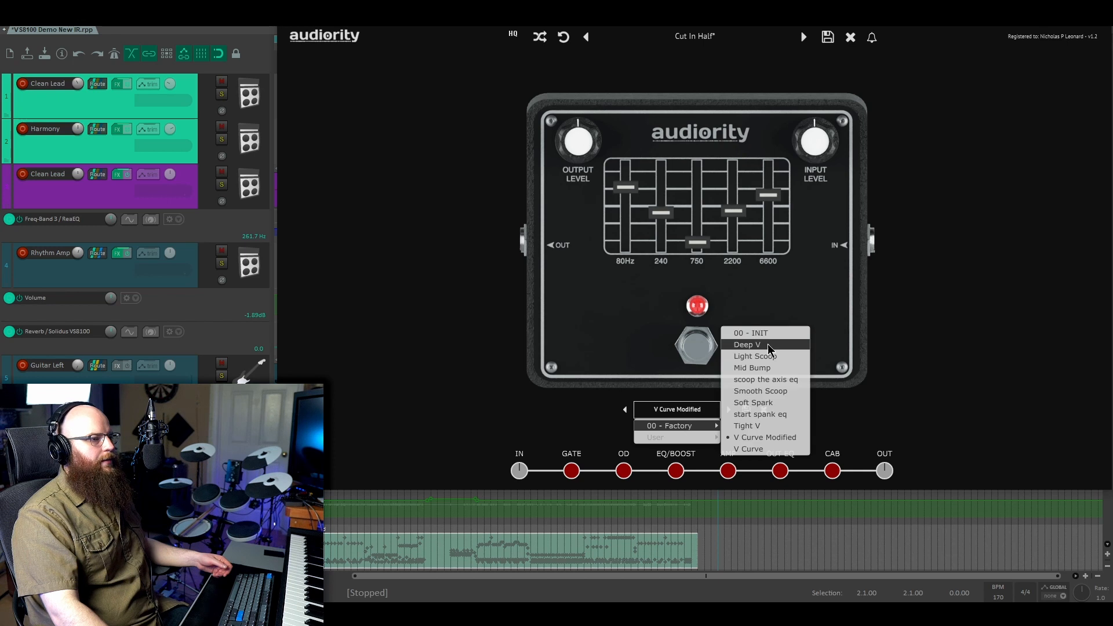
click(768, 335)
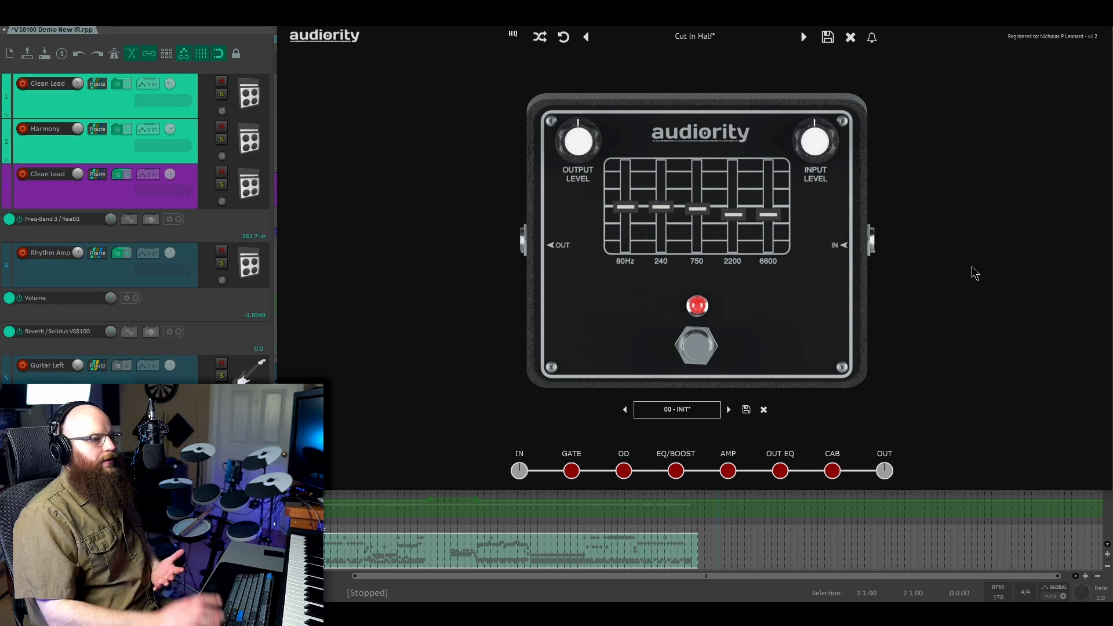
View the output EQ's factory preset list and close it without choosing another preset
click(706, 411)
mouse_move(657, 430)
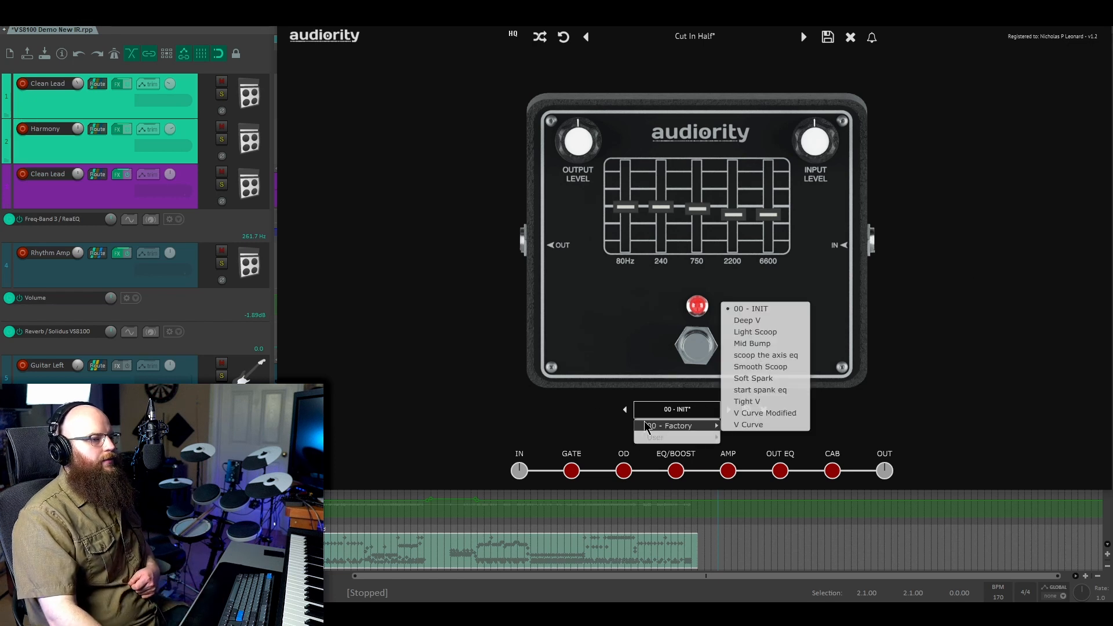
click(483, 370)
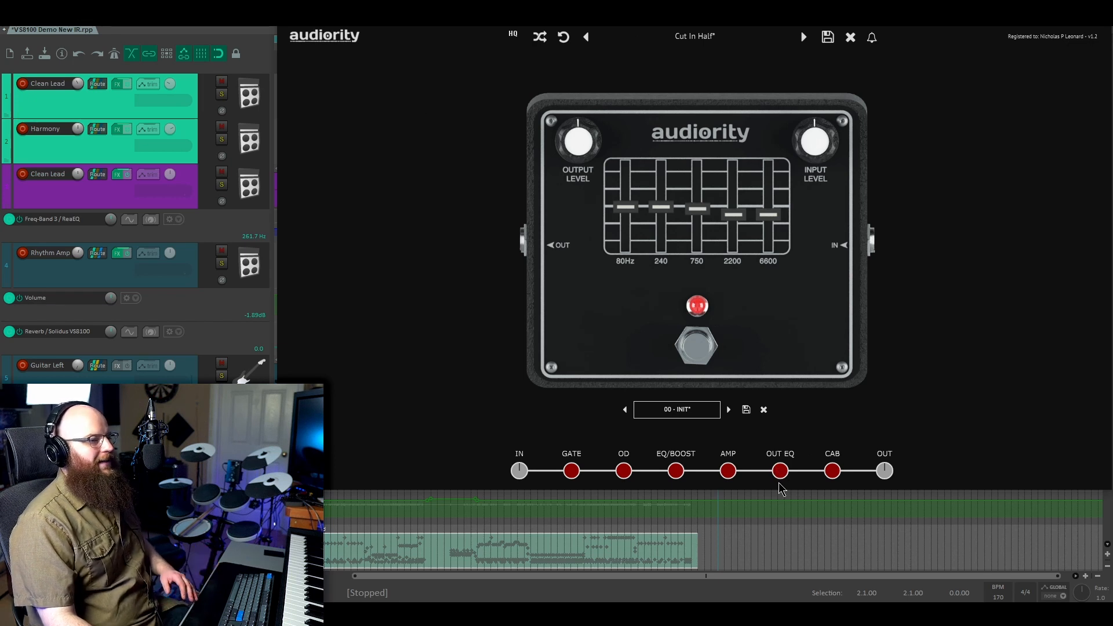
Open the dual cabinet loader, browse the first cabinet's impulse responses and check the cabinet IR credits in the plugin's about information
click(832, 470)
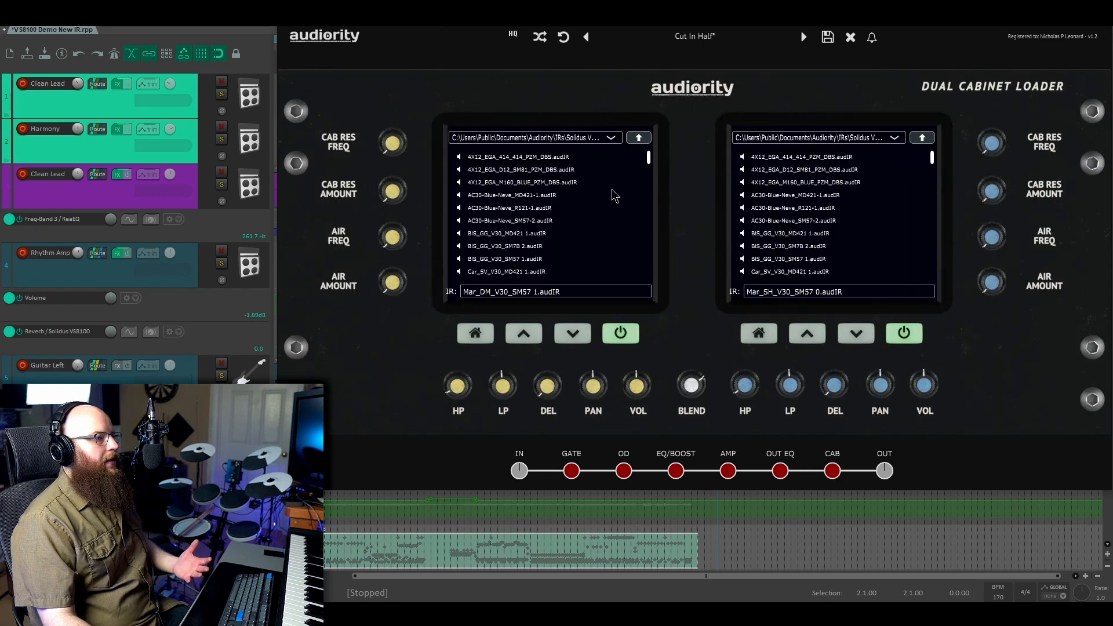
mouse_move(648, 159)
mouse_down()
mouse_move(649, 290)
mouse_move(658, 156)
mouse_move(657, 165)
mouse_up()
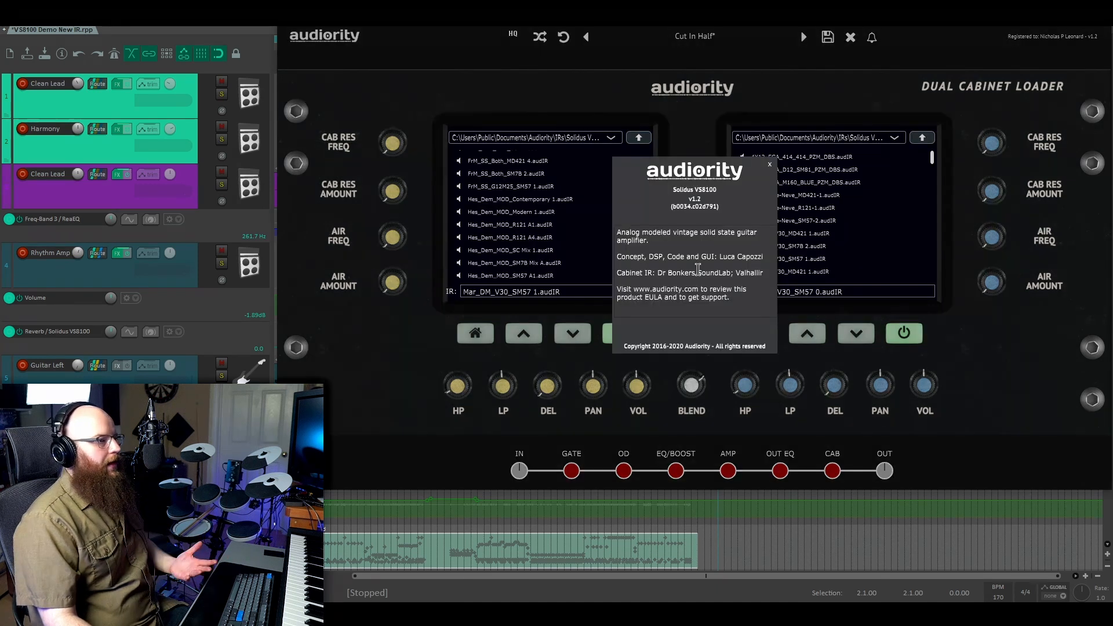
drag(659, 268, 764, 272)
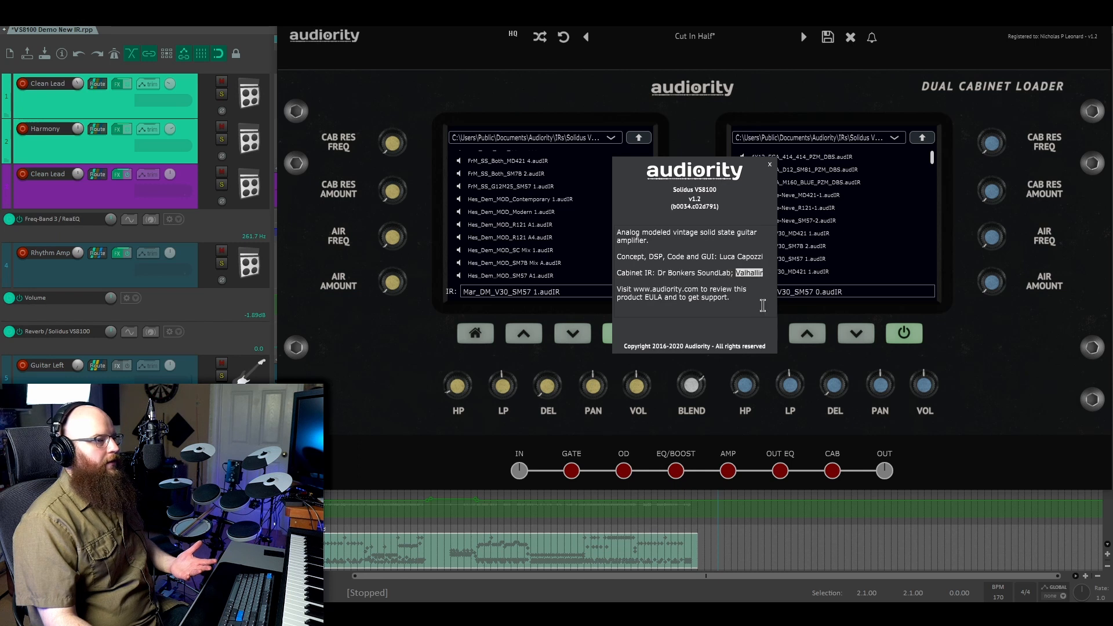
click(770, 165)
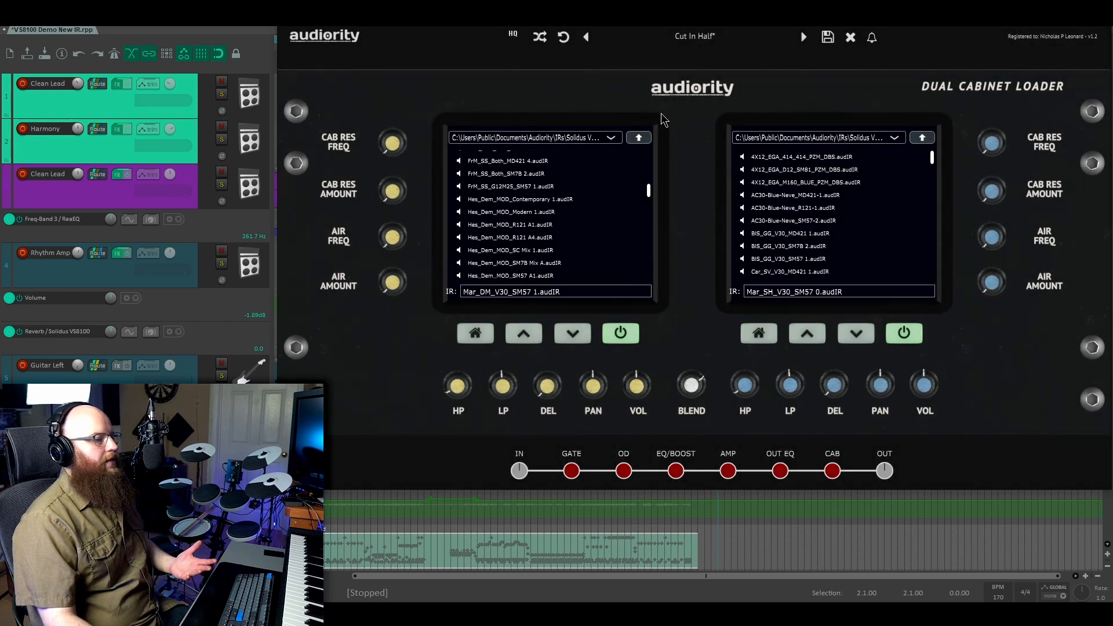
drag(648, 196, 661, 290)
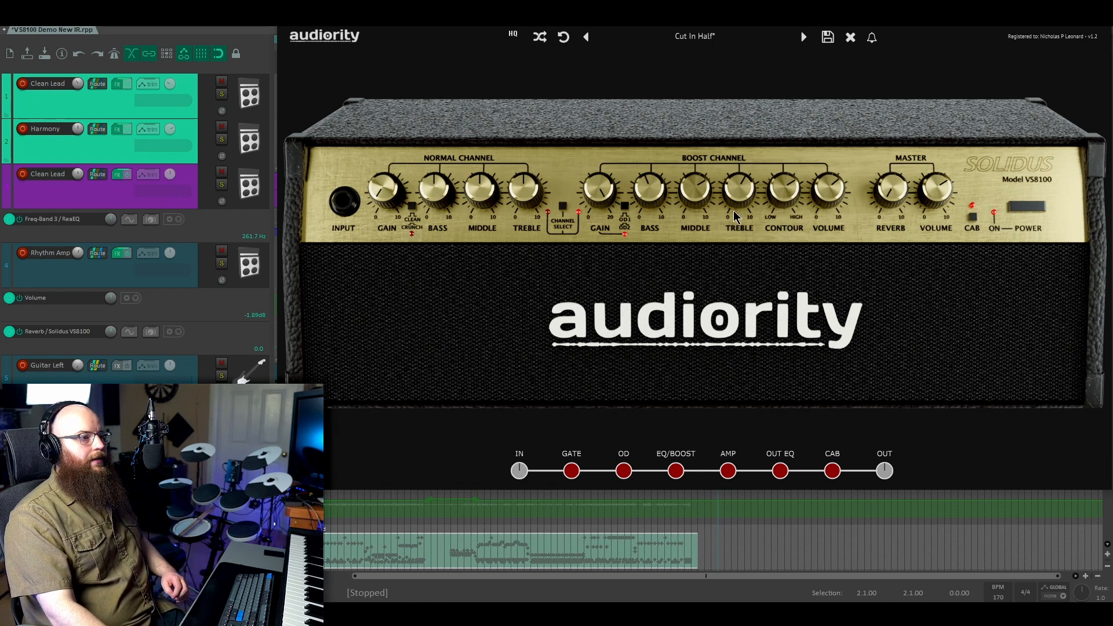
Examine the cabinet loader's high-pass and low-pass filters, cab resonance and air controls for both cabinets
mouse_move(735, 216)
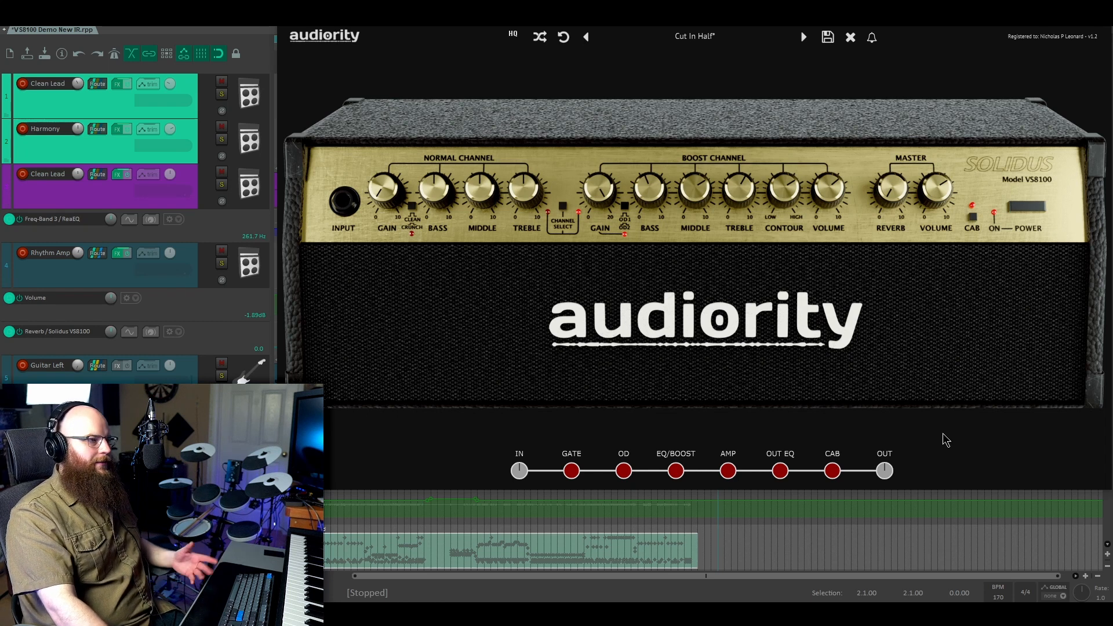
scroll(551, 226, up, 10)
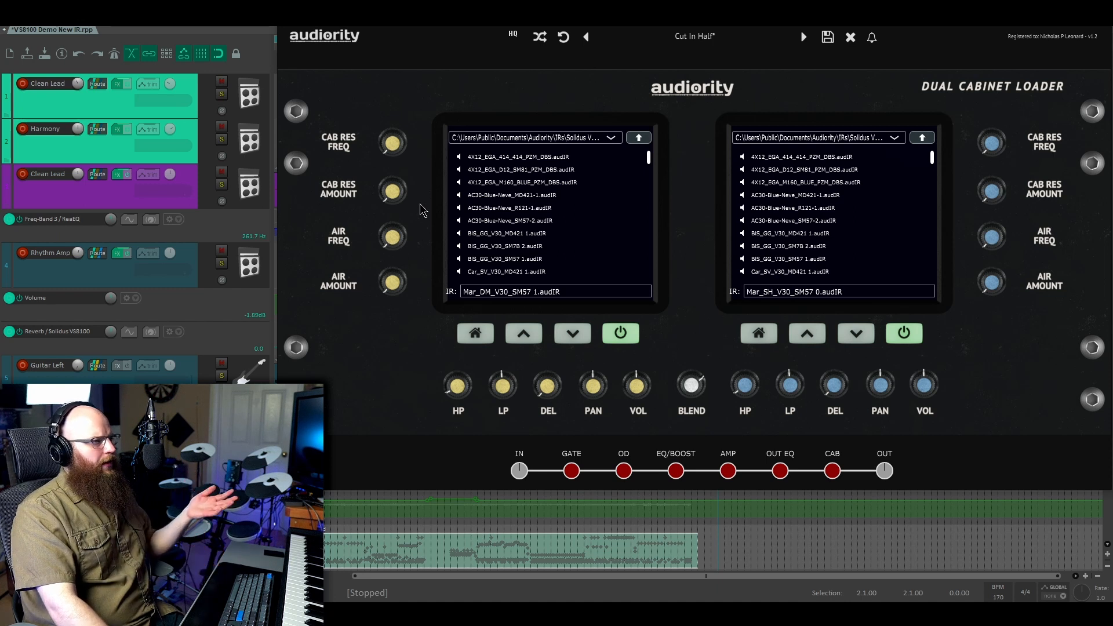
mouse_move(396, 241)
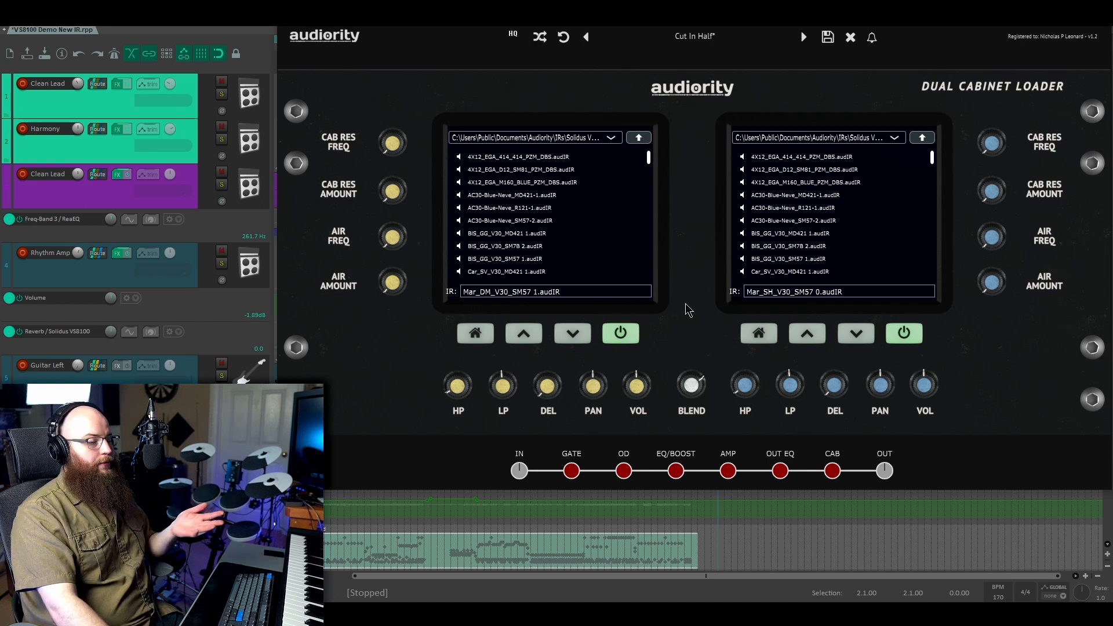
mouse_move(505, 393)
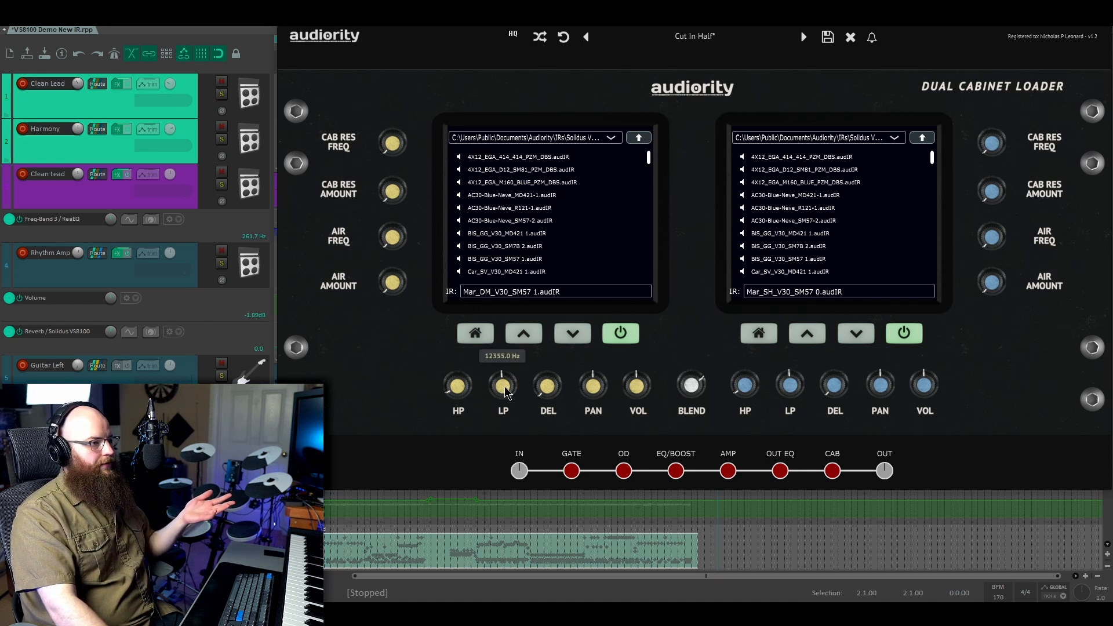
mouse_move(794, 393)
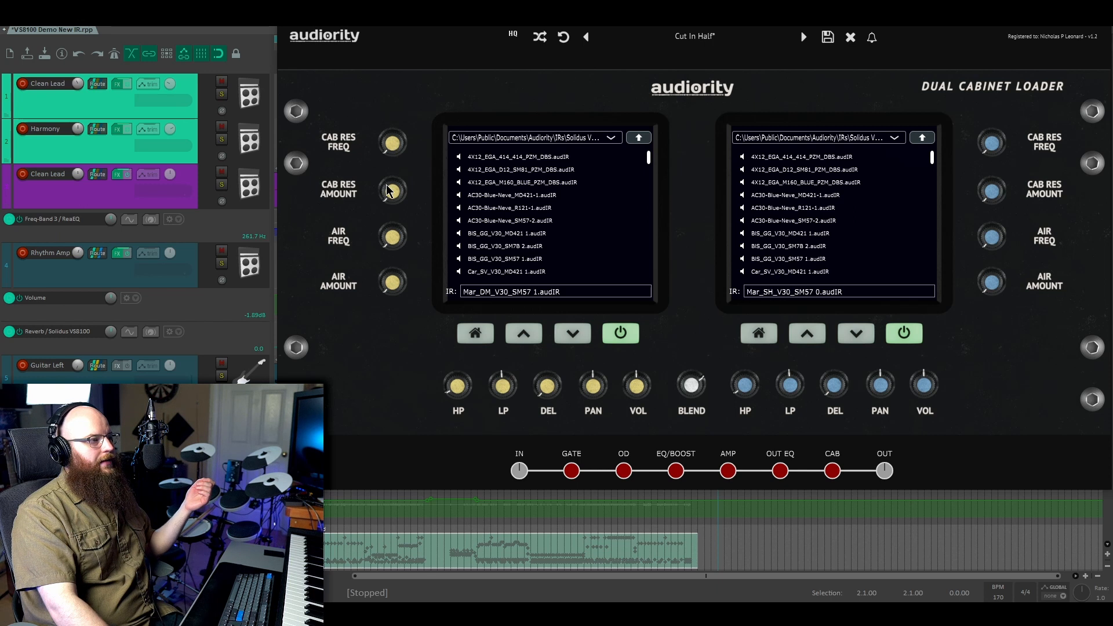
mouse_move(388, 193)
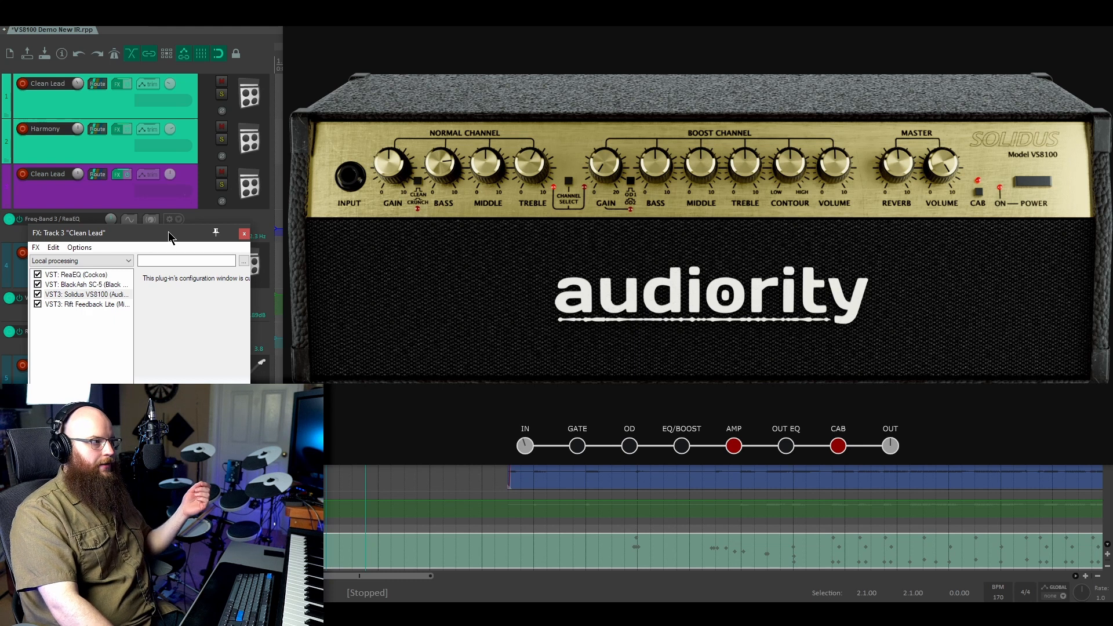
Show the BlackAsh SC-5 compressor's settings in the effects chain of track 3, Clean Lead
drag(168, 232, 201, 35)
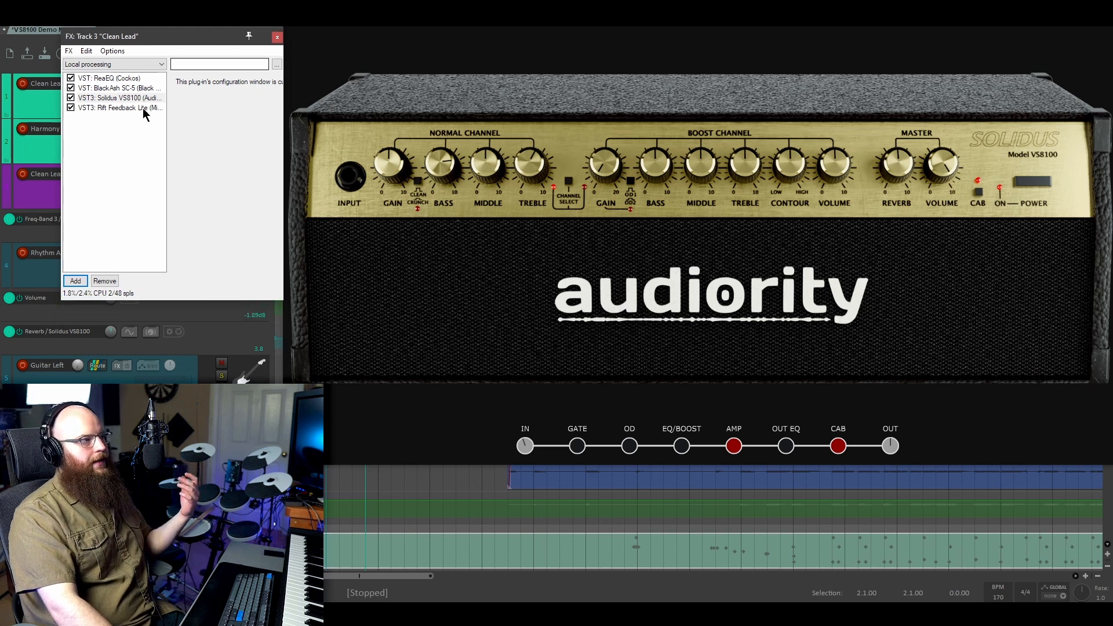
click(109, 91)
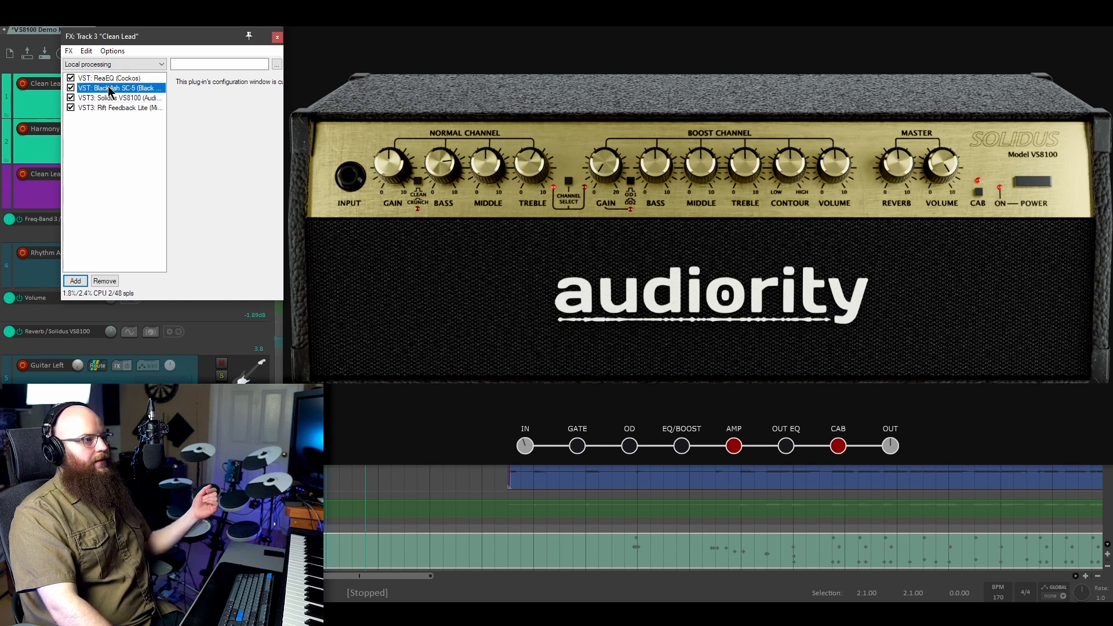
drag(240, 43, 259, 218)
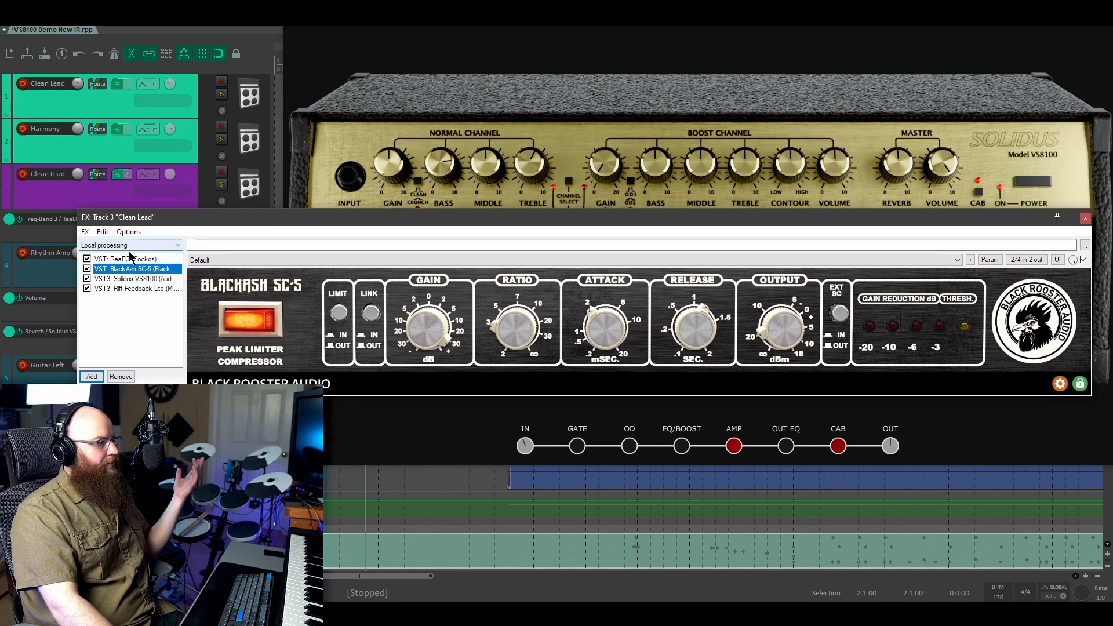
Review the ReaEQ and Rift Feedback Lite settings in track 3's effects chain, moving its window clear of the amp
click(125, 259)
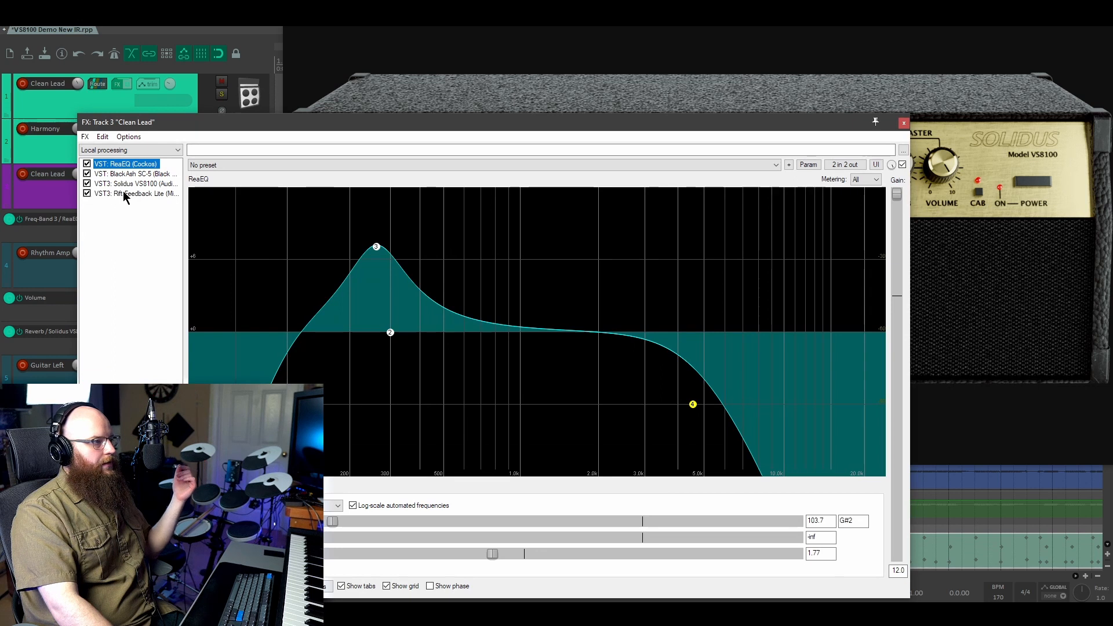
click(128, 184)
click(126, 194)
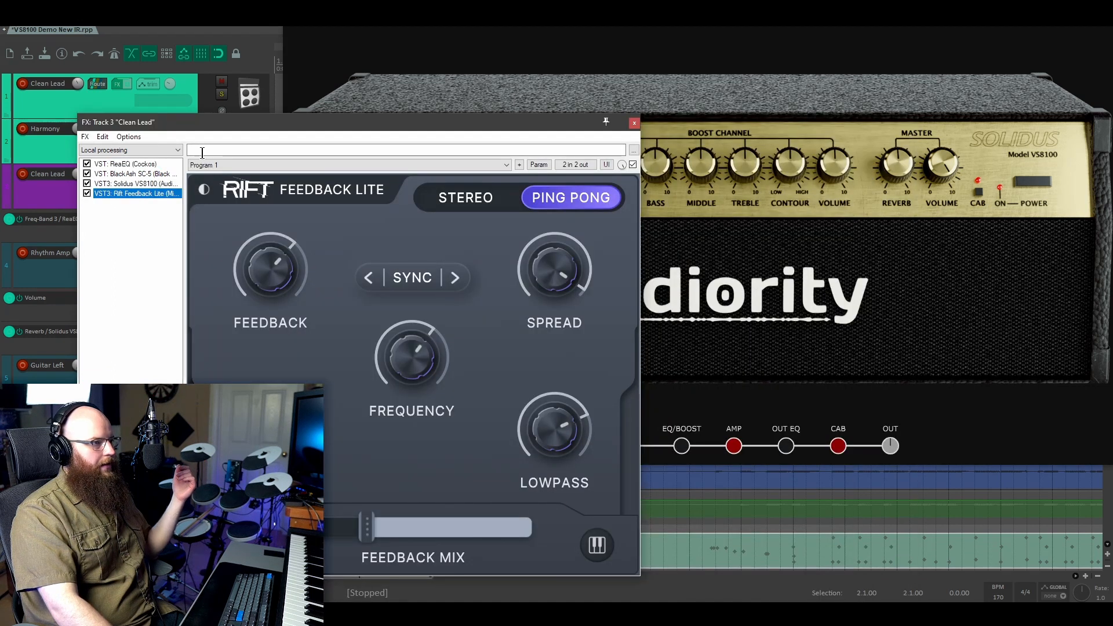
drag(182, 123, 108, 41)
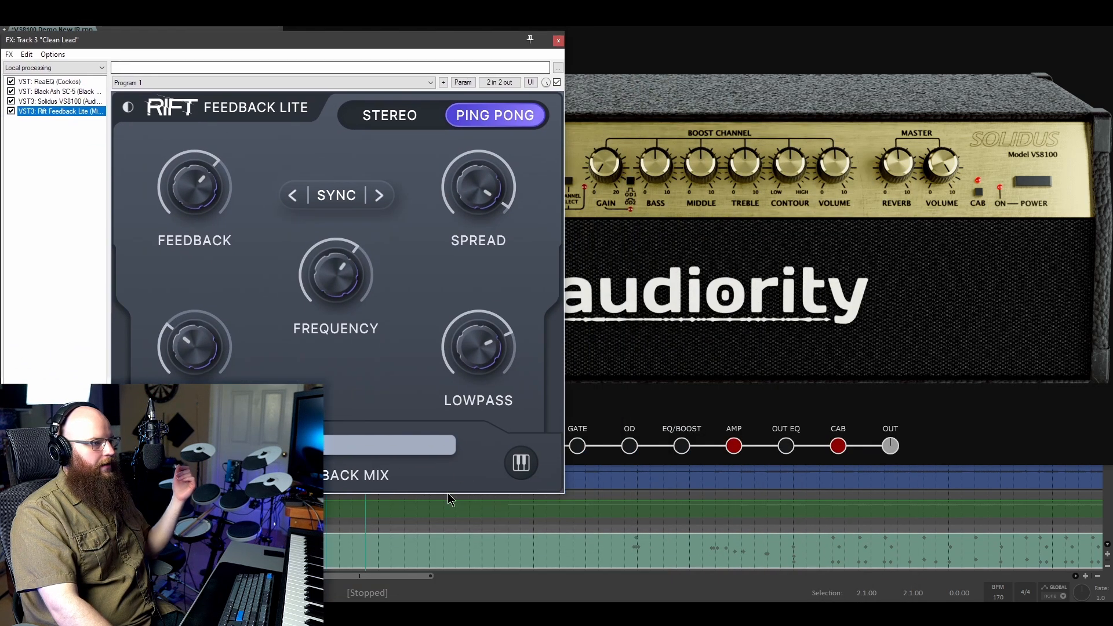
drag(558, 491, 180, 335)
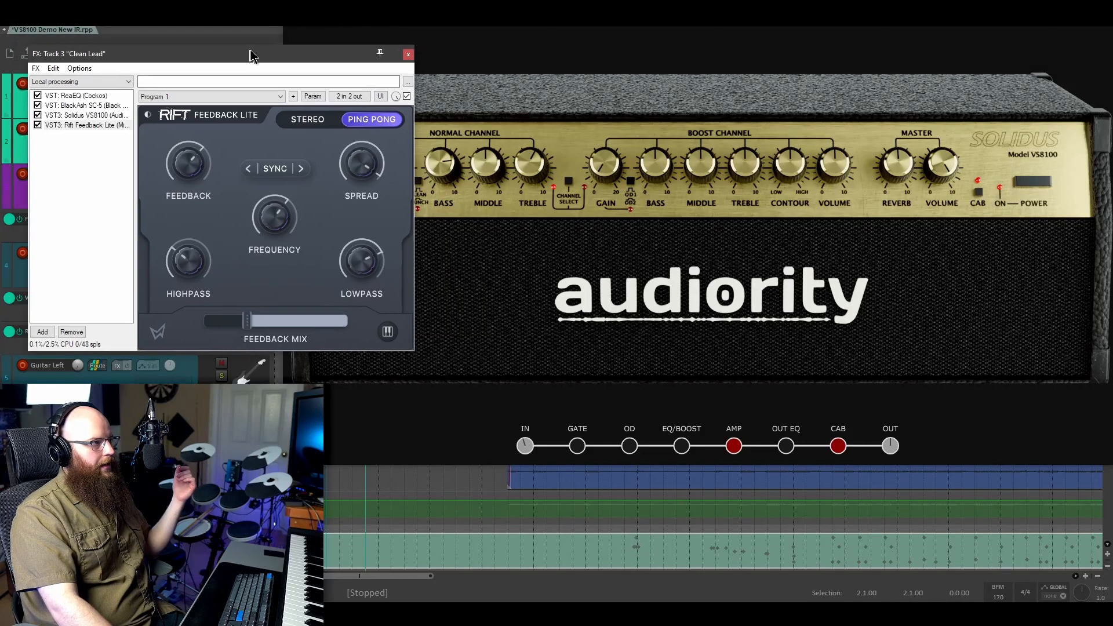
drag(250, 41, 245, 229)
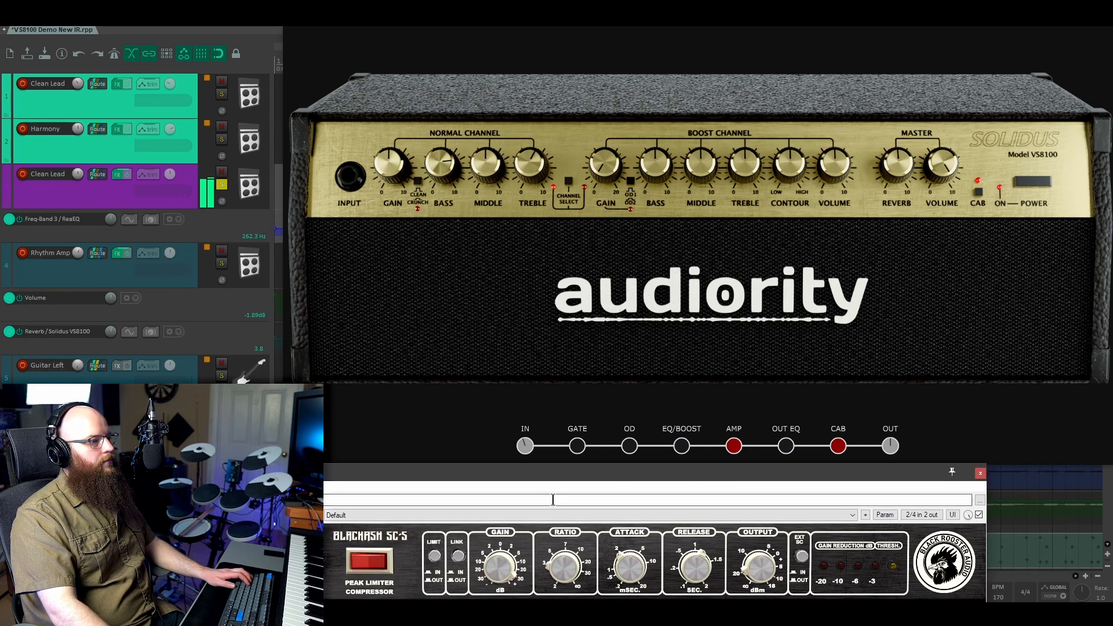
Re-enable the BlackAsh SC-5 compressor and the Rift Feedback Lite plugin on the Clean Lead track during playback
click(362, 563)
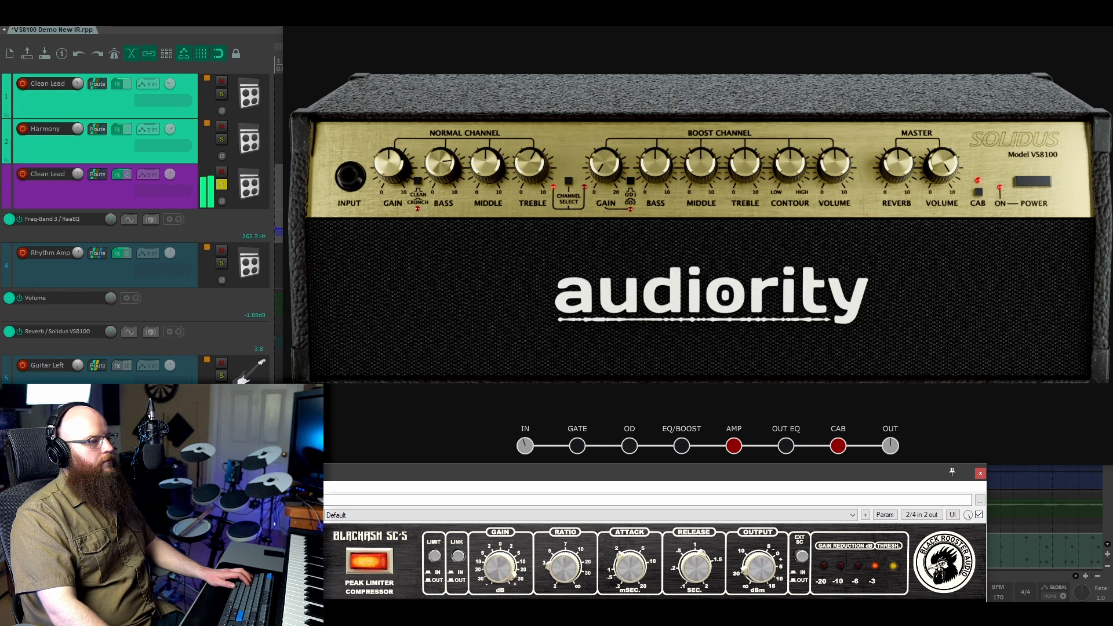
click(263, 544)
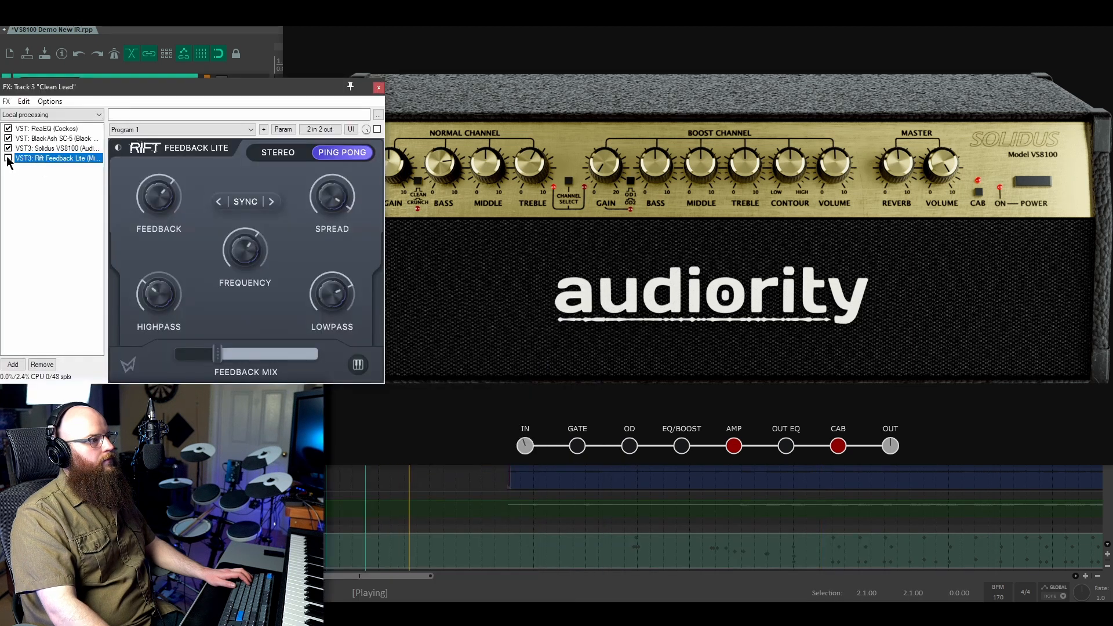
click(8, 158)
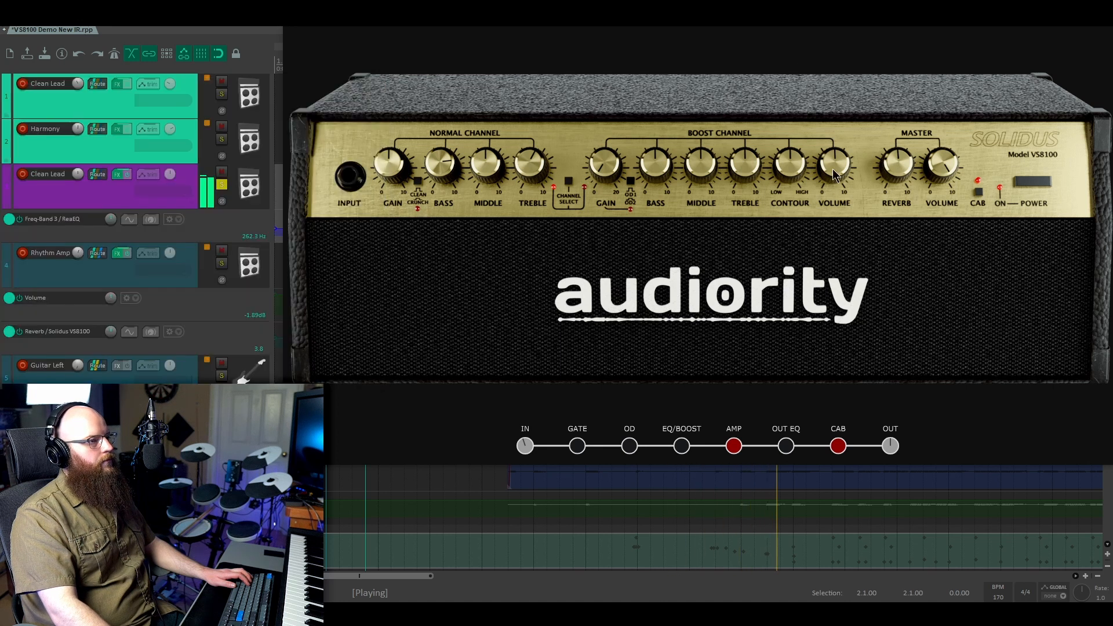
Switch the BlackAsh SC-5 compressor back in while another Clean Lead passage plays
scroll(943, 521, down, 3)
scroll(943, 520, down, 1)
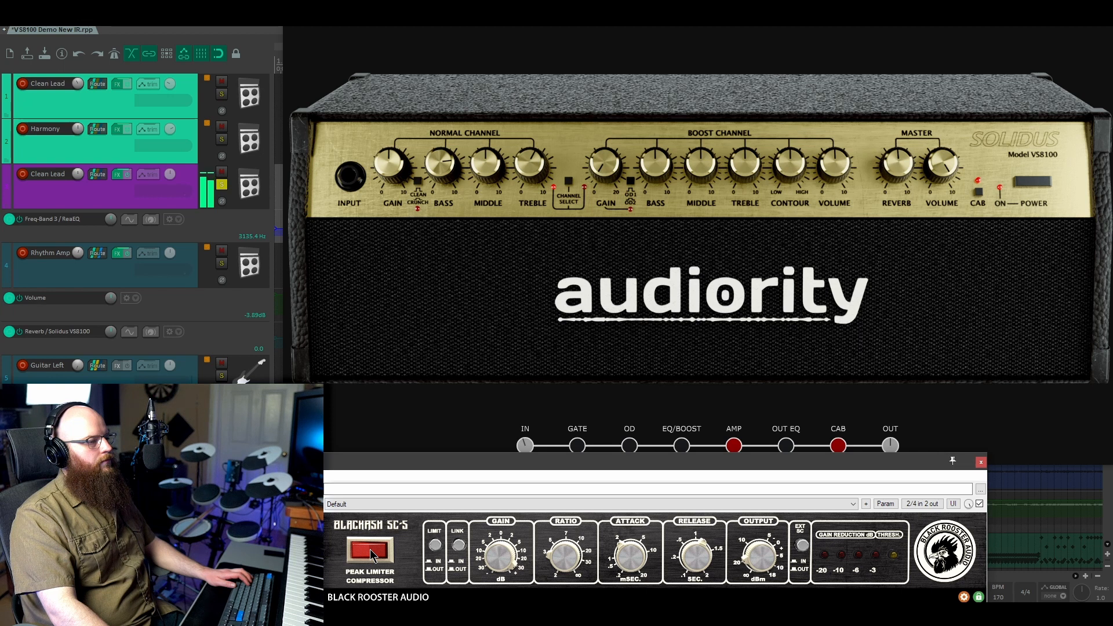
click(370, 548)
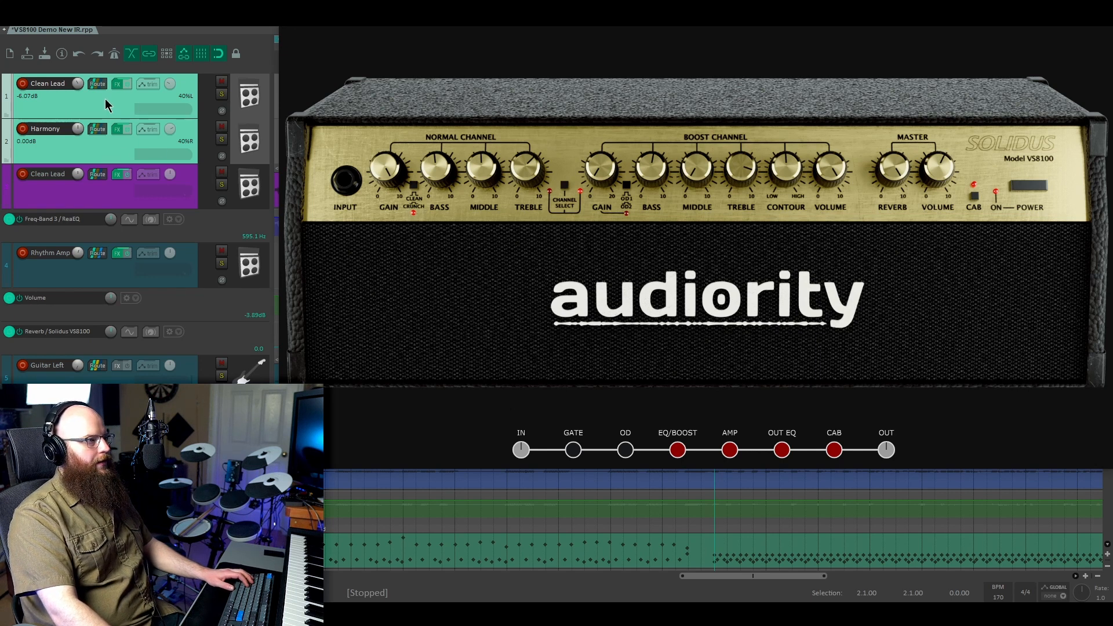
Solo the Clean Lead and Harmony tracks, play them and show their EQ/Boost and output EQ settings
click(223, 94)
key(space)
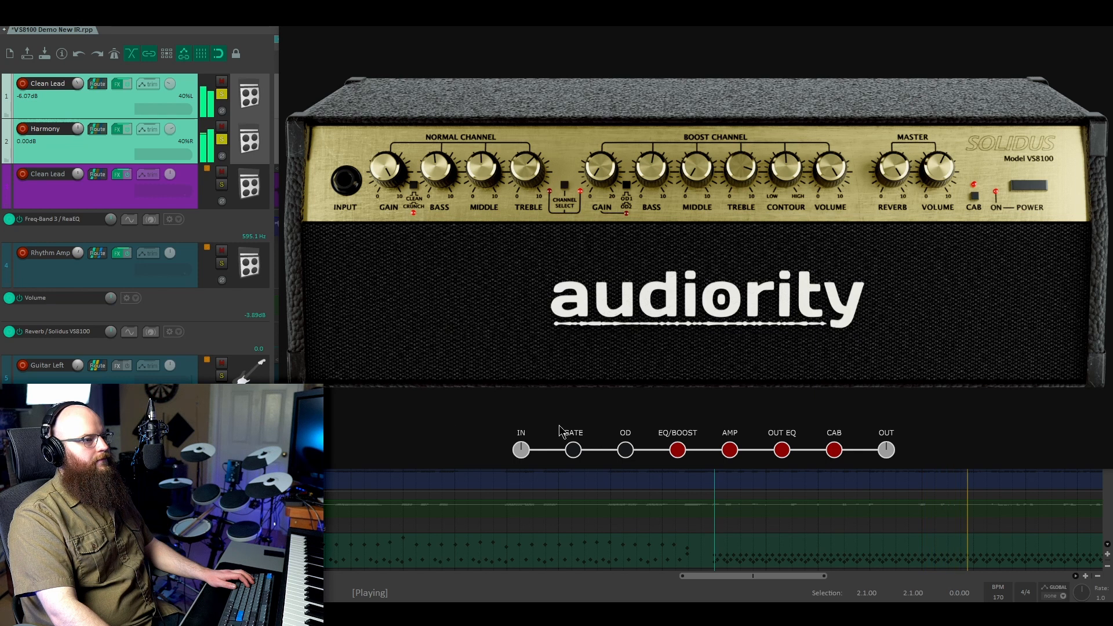
click(678, 451)
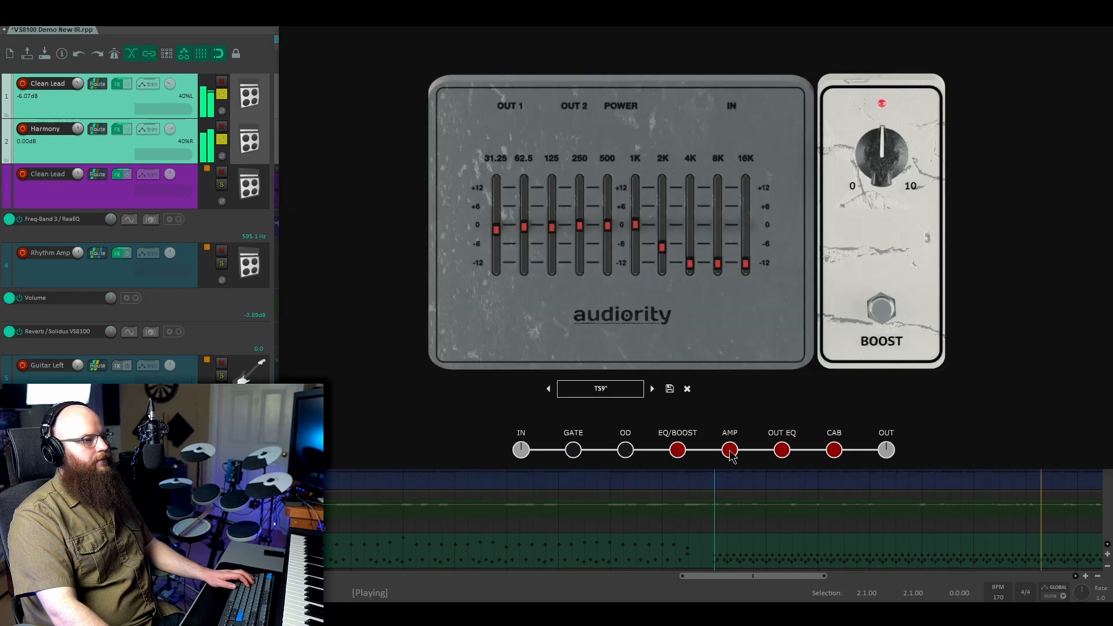
click(782, 451)
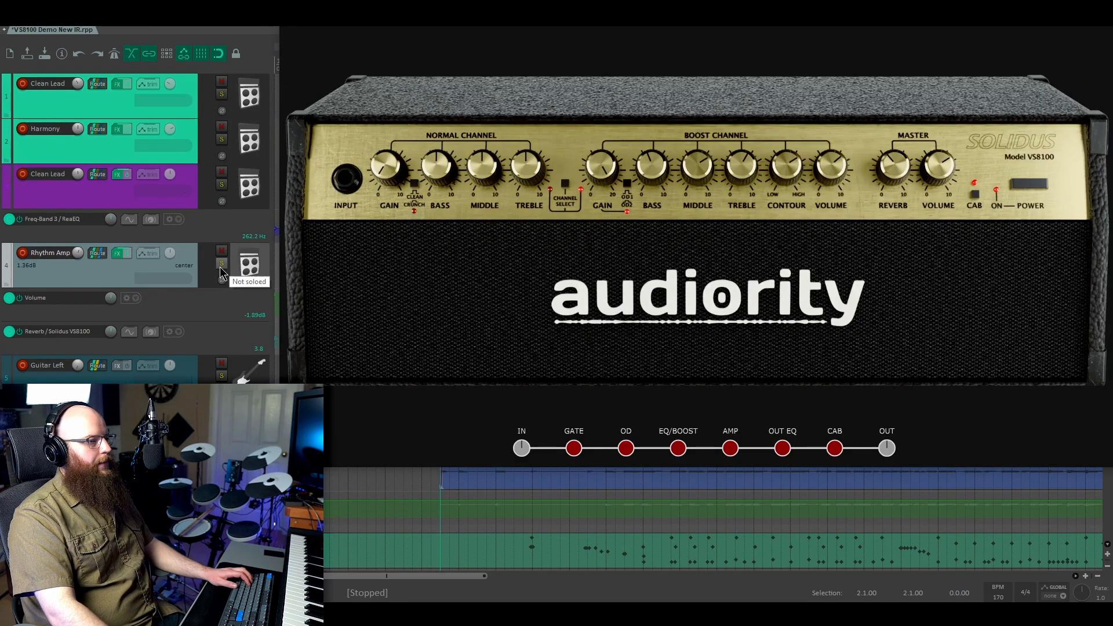
Show the Rhythm Amp's noise gate, overdrive and EQ/Boost settings in turn
click(574, 448)
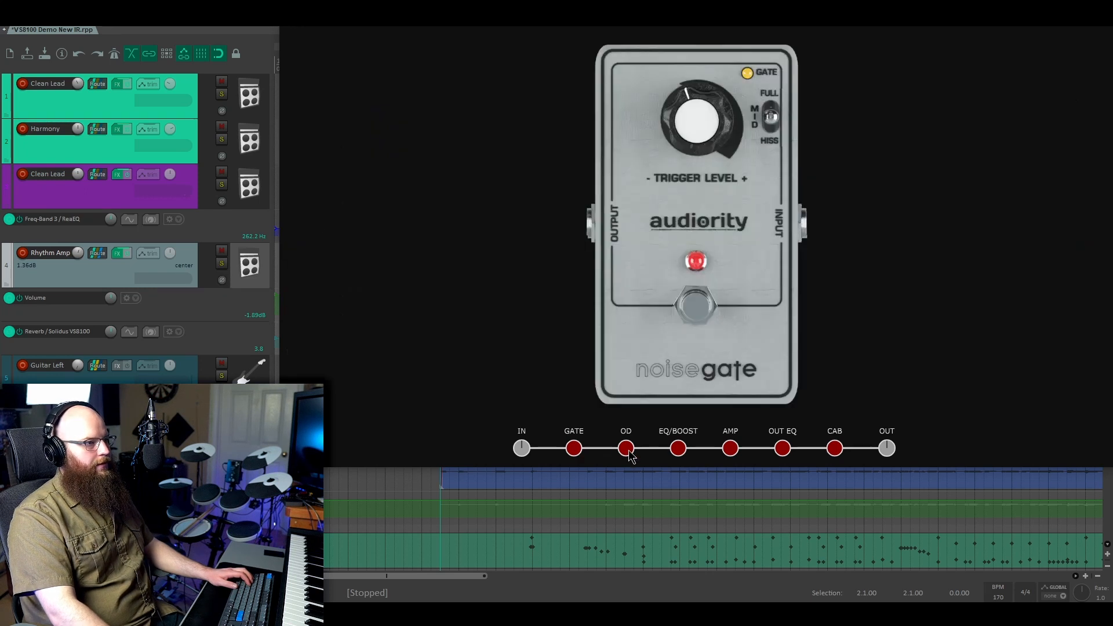
click(628, 452)
click(680, 450)
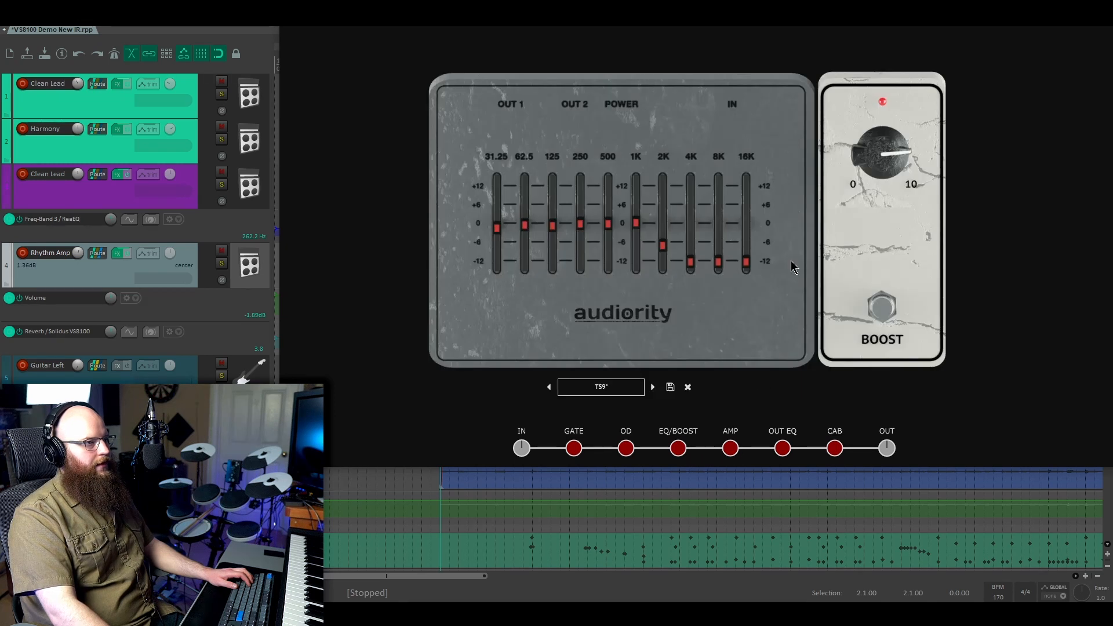
Review the Rhythm Amp's boost-channel contour and master reverb controls and its output EQ settings
click(732, 451)
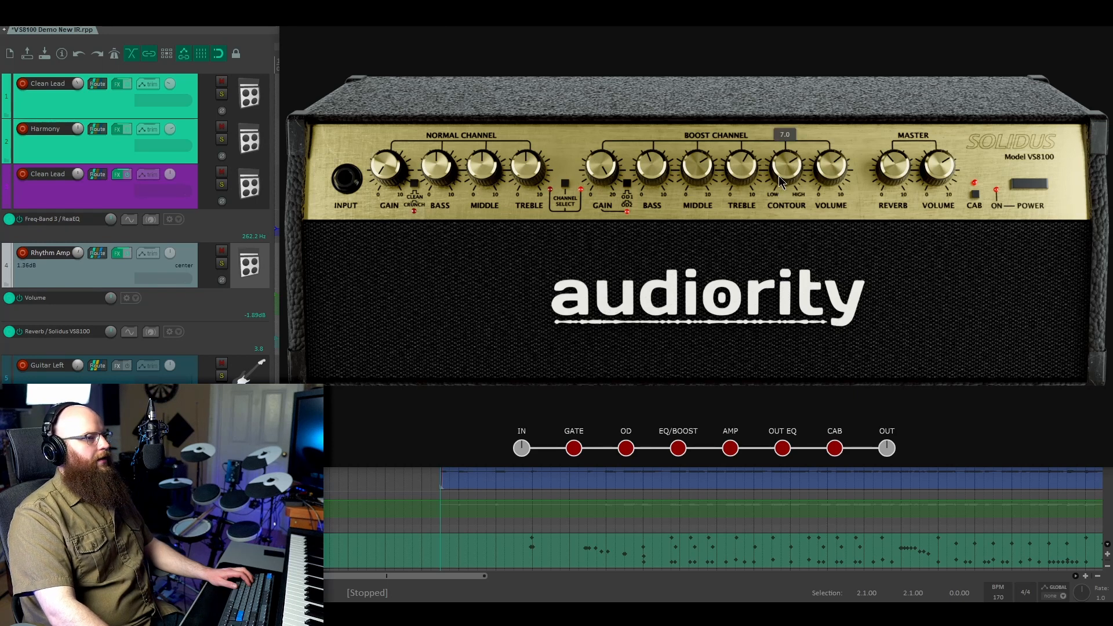
mouse_move(780, 181)
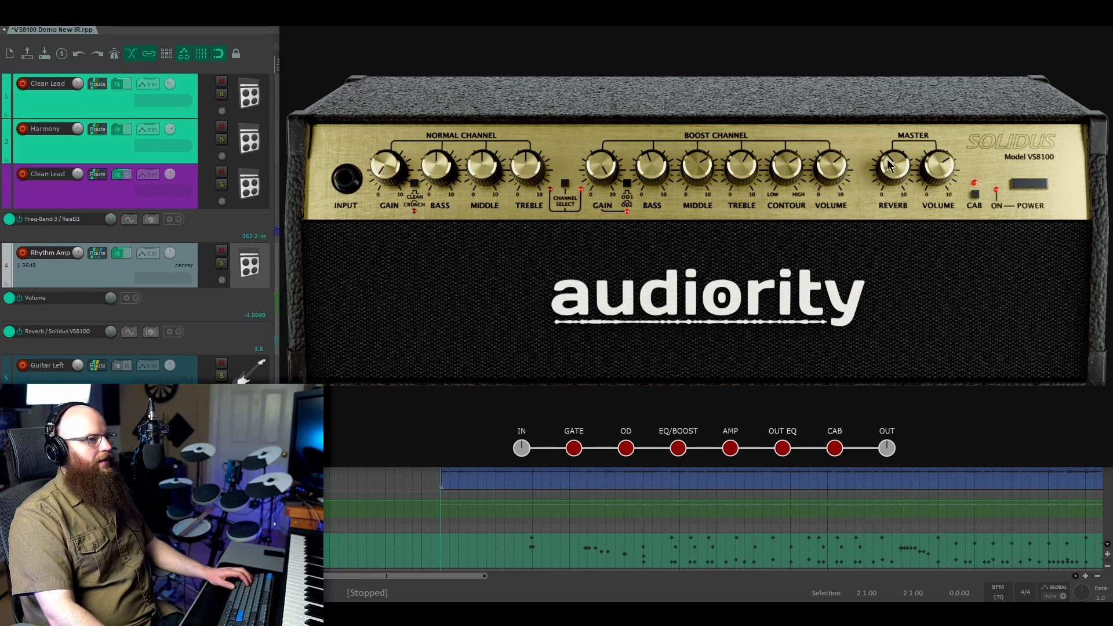
mouse_move(891, 170)
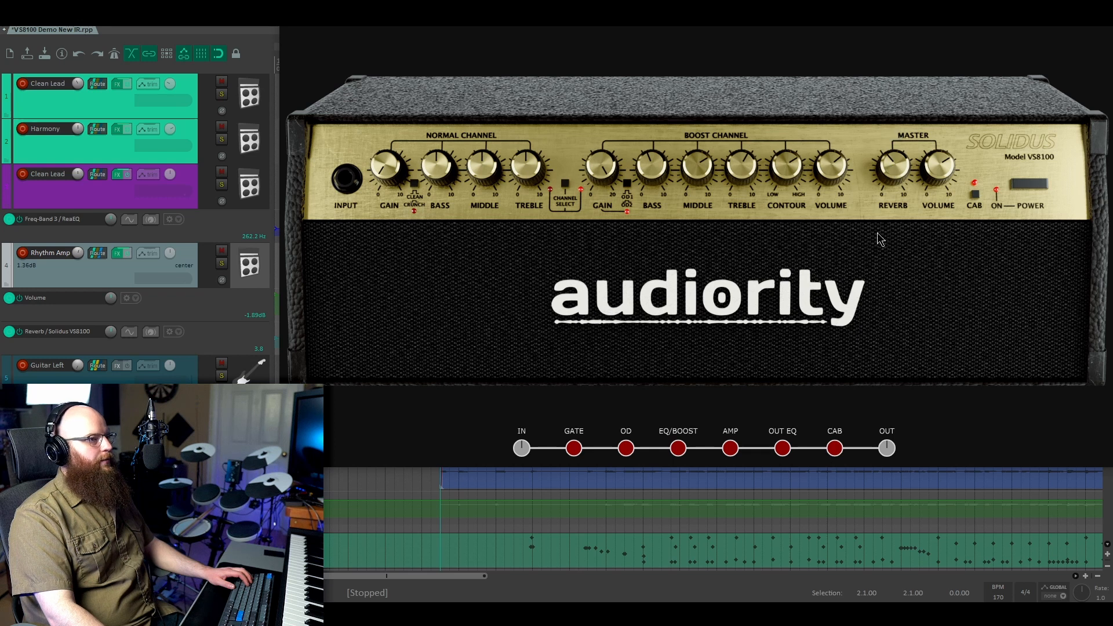
click(781, 452)
mouse_move(707, 193)
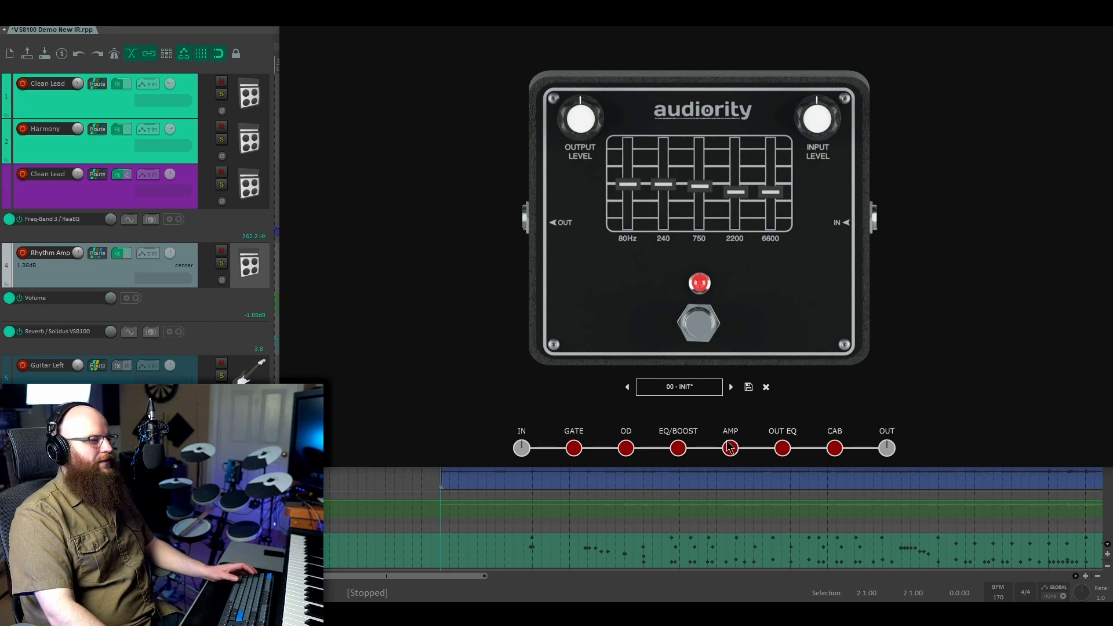
Play the soloed Rhythm Amp track while showing its gate, overdrive, EQ/Boost, amp, output EQ and cabinet stages in order
click(835, 448)
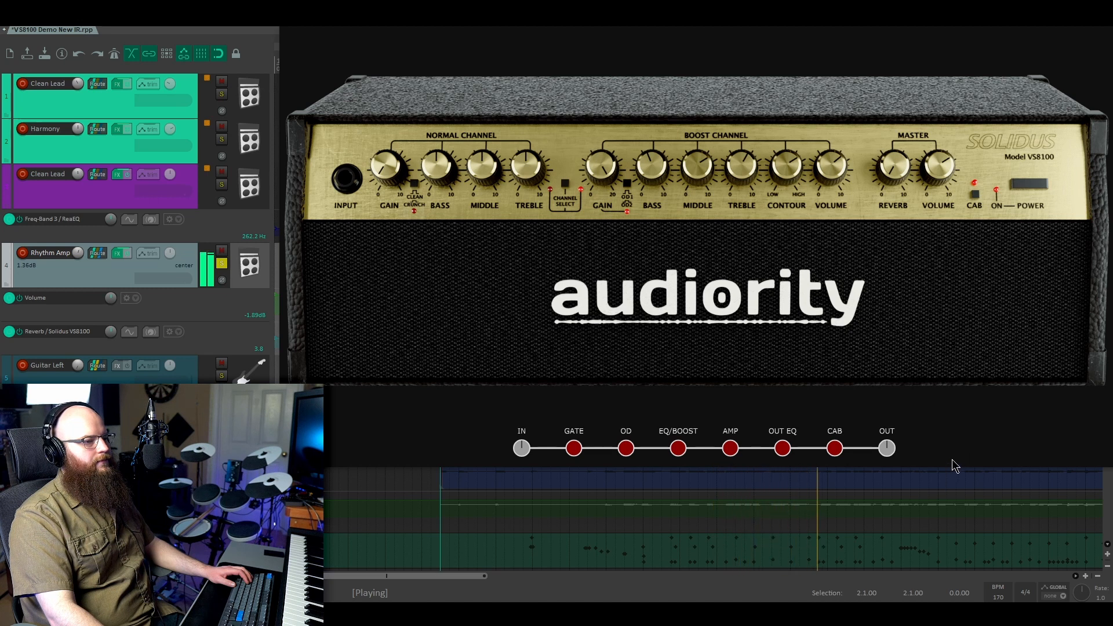
click(574, 448)
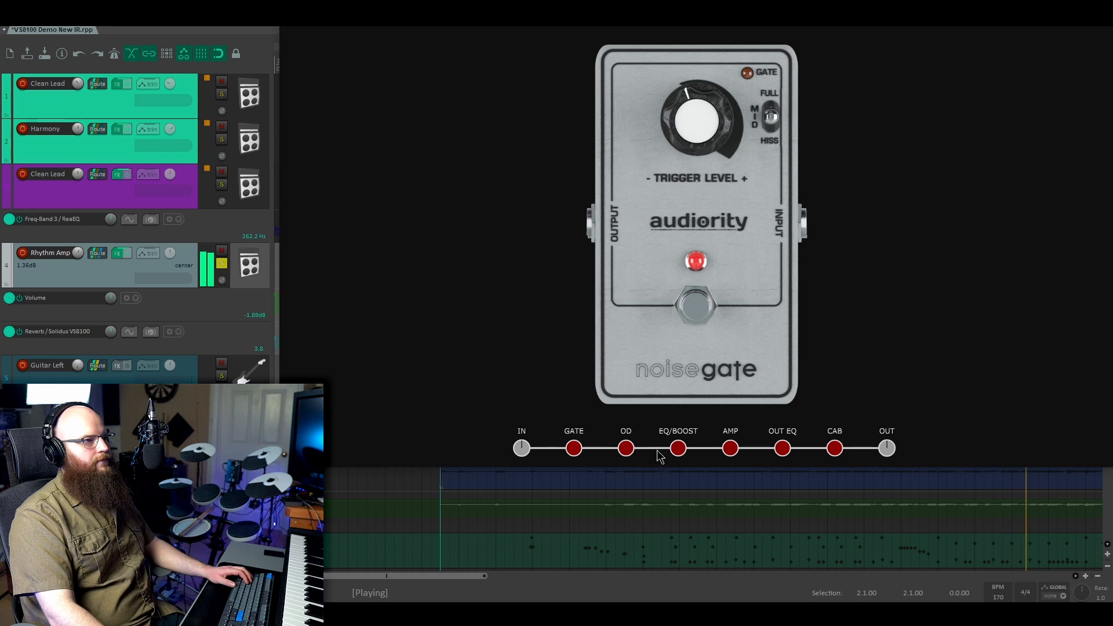
click(628, 450)
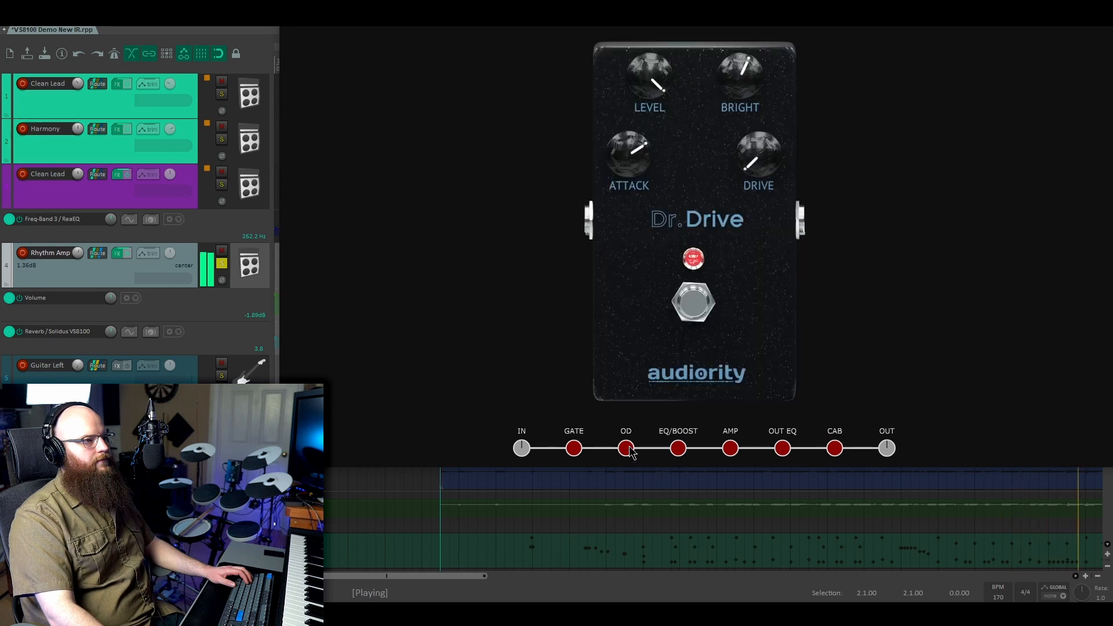
click(678, 449)
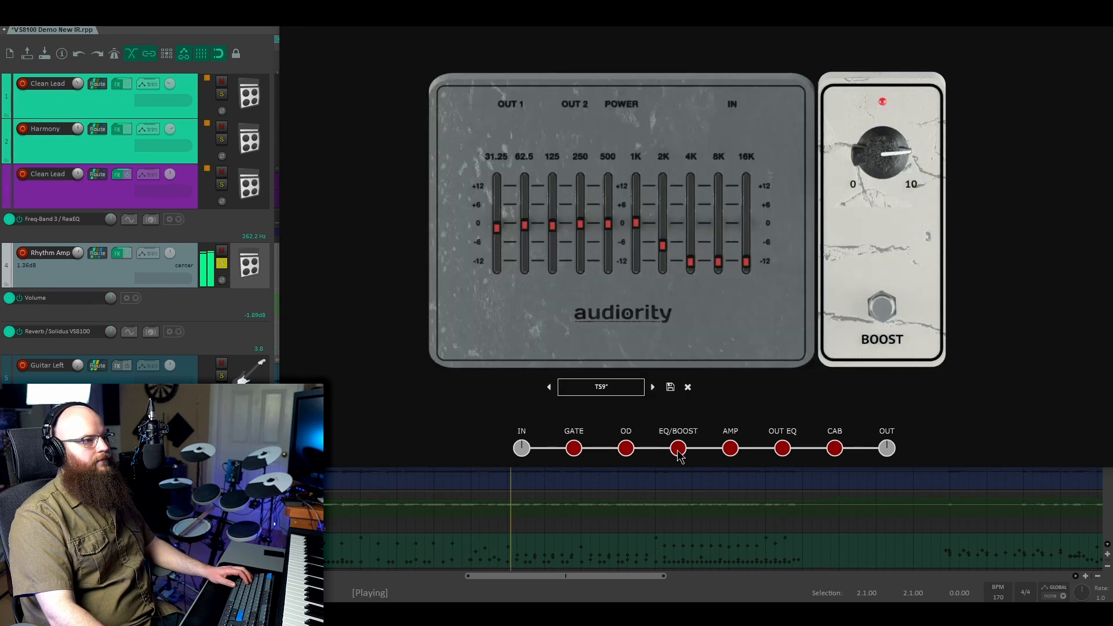
click(730, 450)
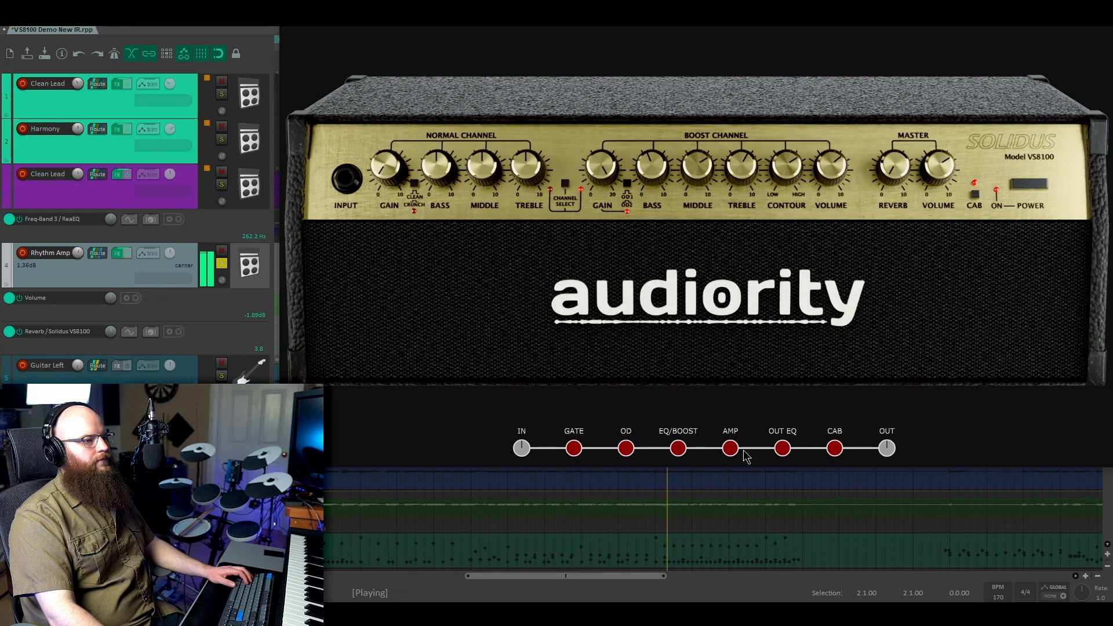
click(780, 450)
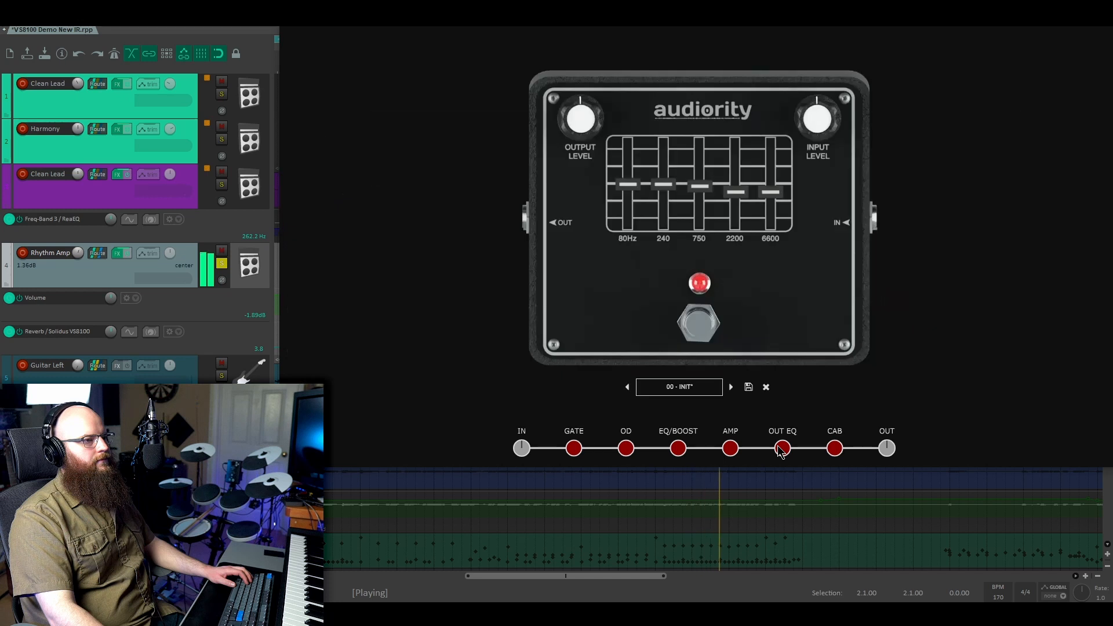
click(835, 450)
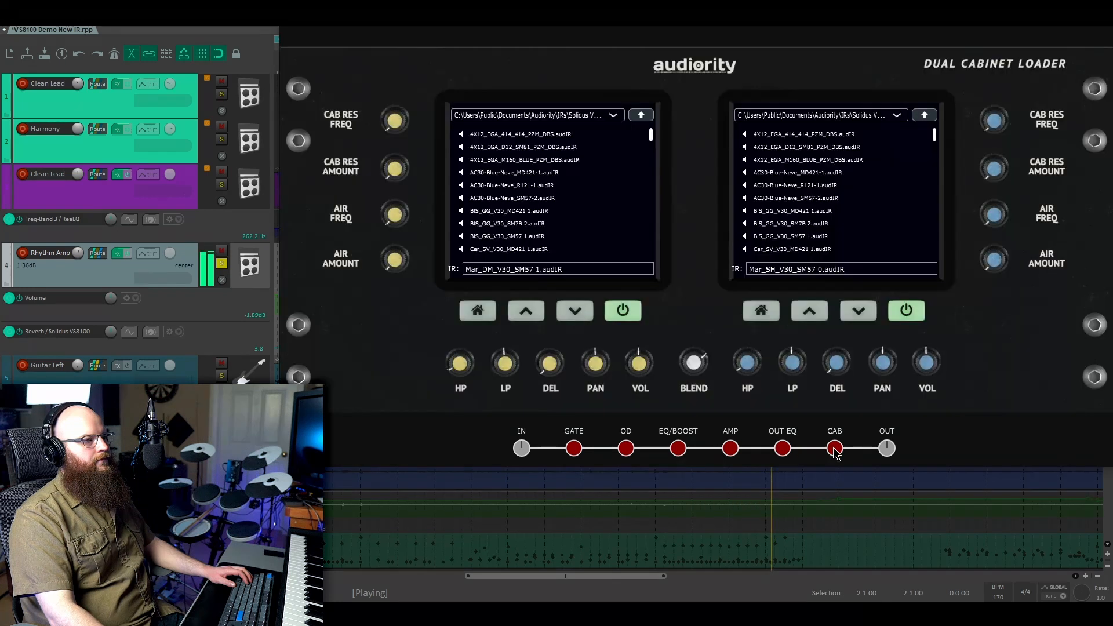
Play a further Rhythm Amp passage while viewing the VS8100 amp head and the noise gate
click(730, 448)
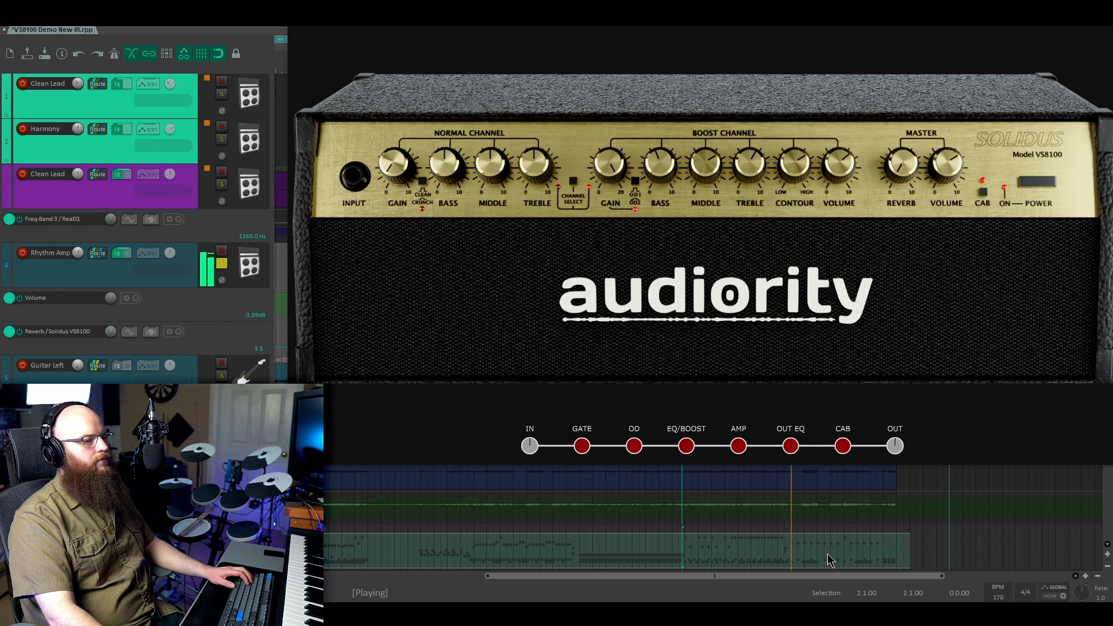
click(584, 447)
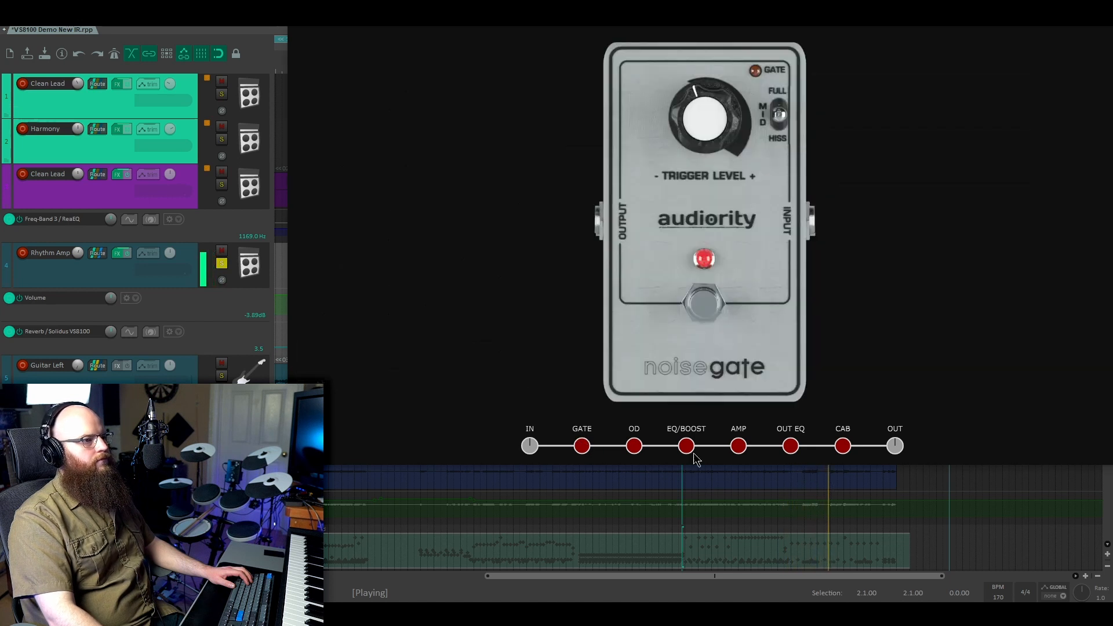
click(733, 449)
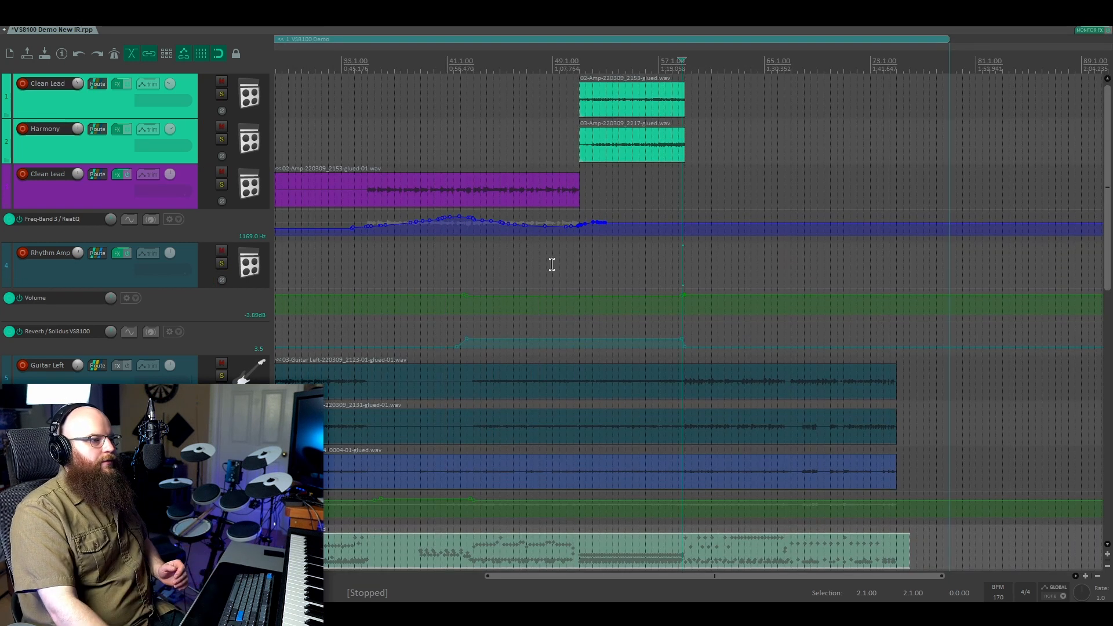
Select the Bass track and place the edit cursor just before the start of its recording
drag(1108, 265, 1106, 330)
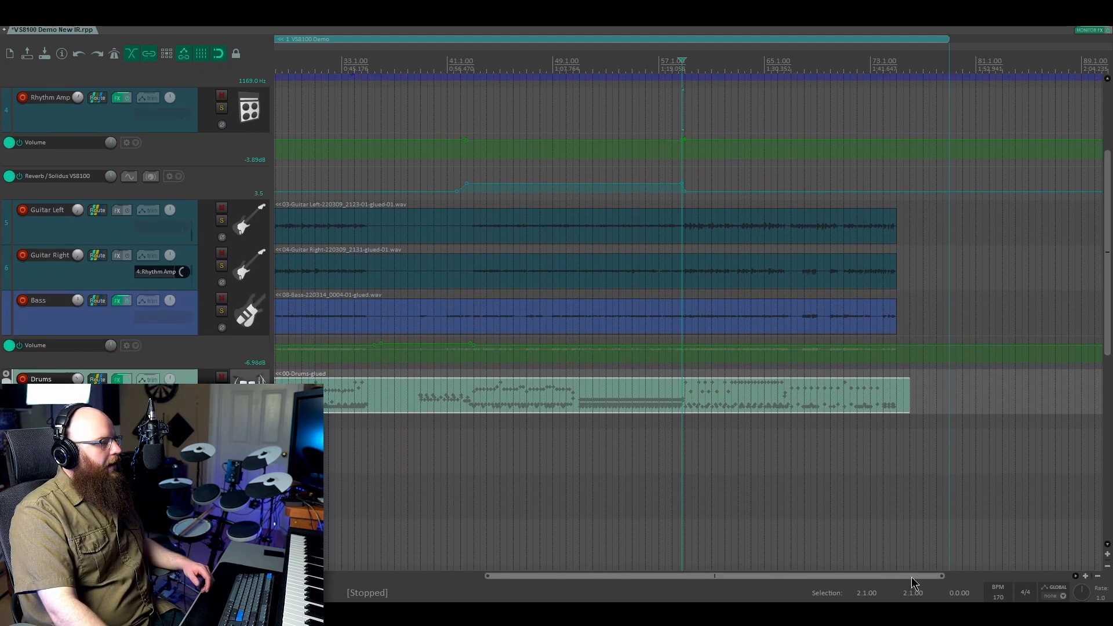
drag(914, 577, 737, 562)
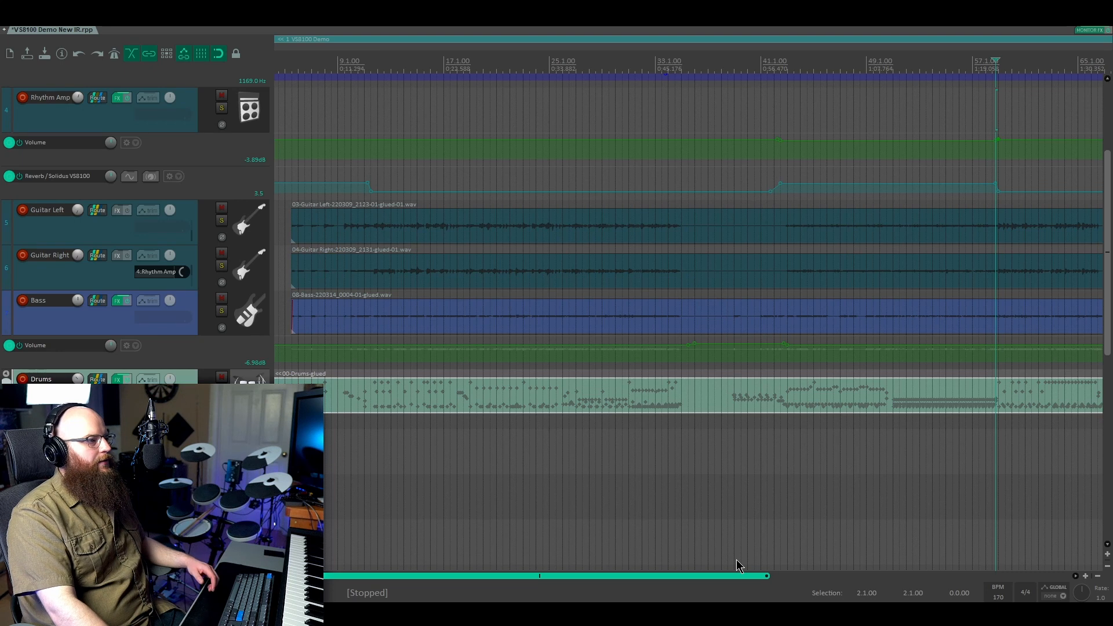
mouse_move(736, 561)
mouse_down()
mouse_move(763, 562)
mouse_move(733, 565)
mouse_up()
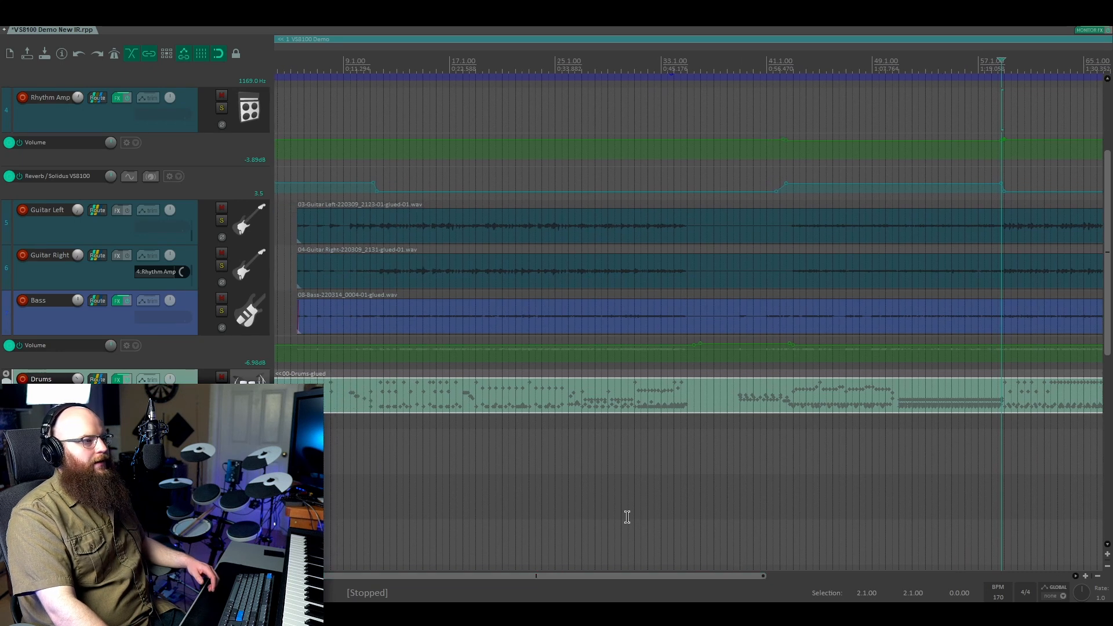
click(120, 316)
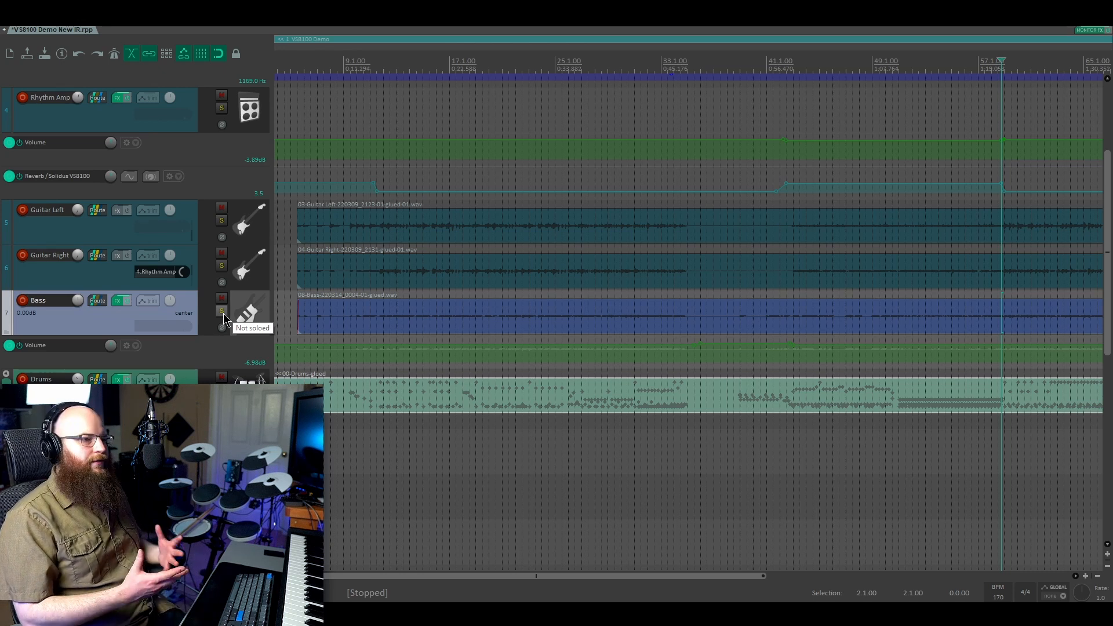
click(286, 308)
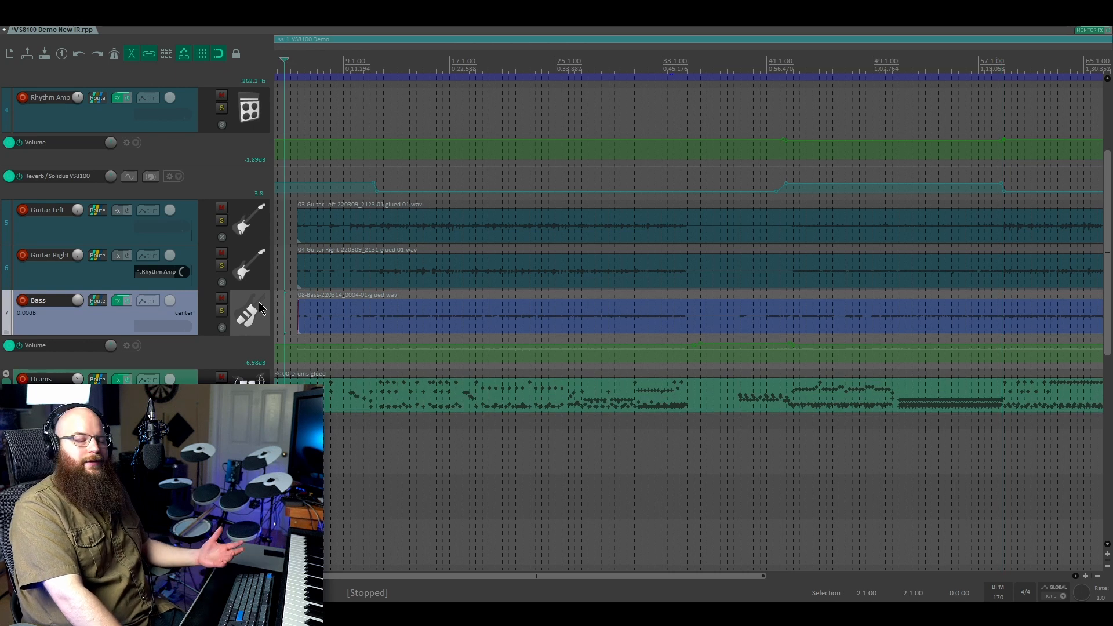
Open the Bass track's KLANK plugin and show its stomp, dual cabinet loader and compressor/EQ pages
click(118, 301)
drag(719, 22, 707, 22)
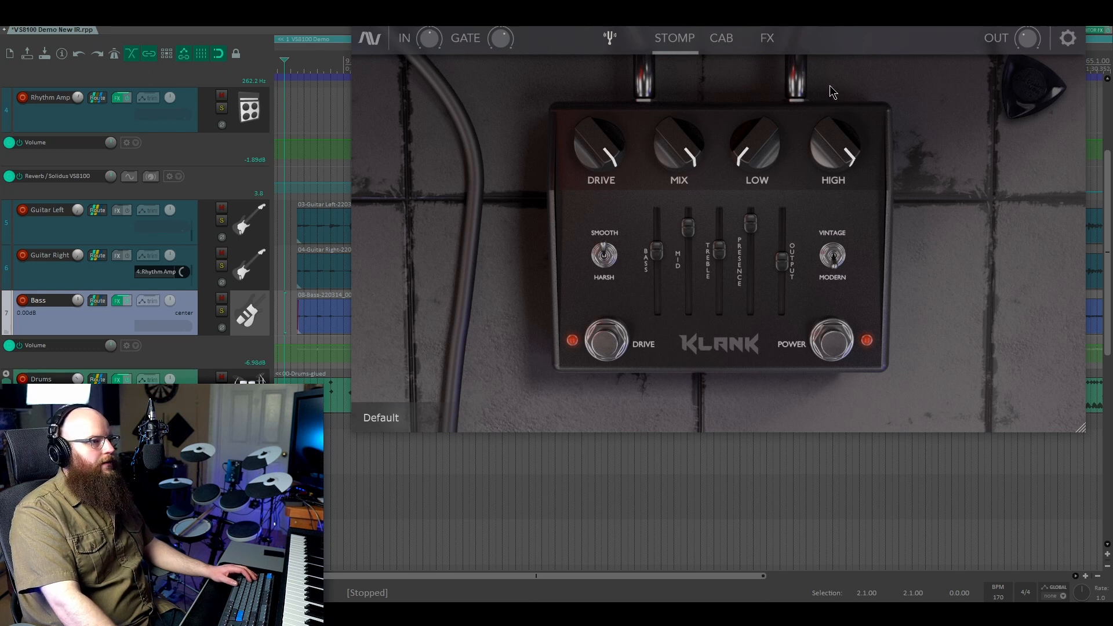
click(720, 46)
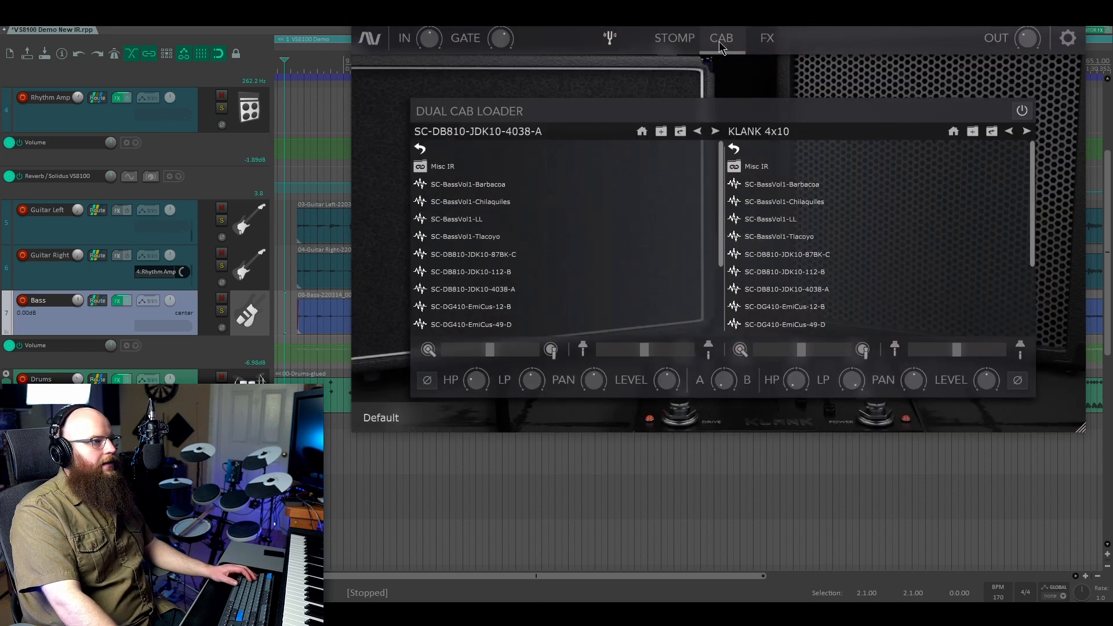
click(774, 47)
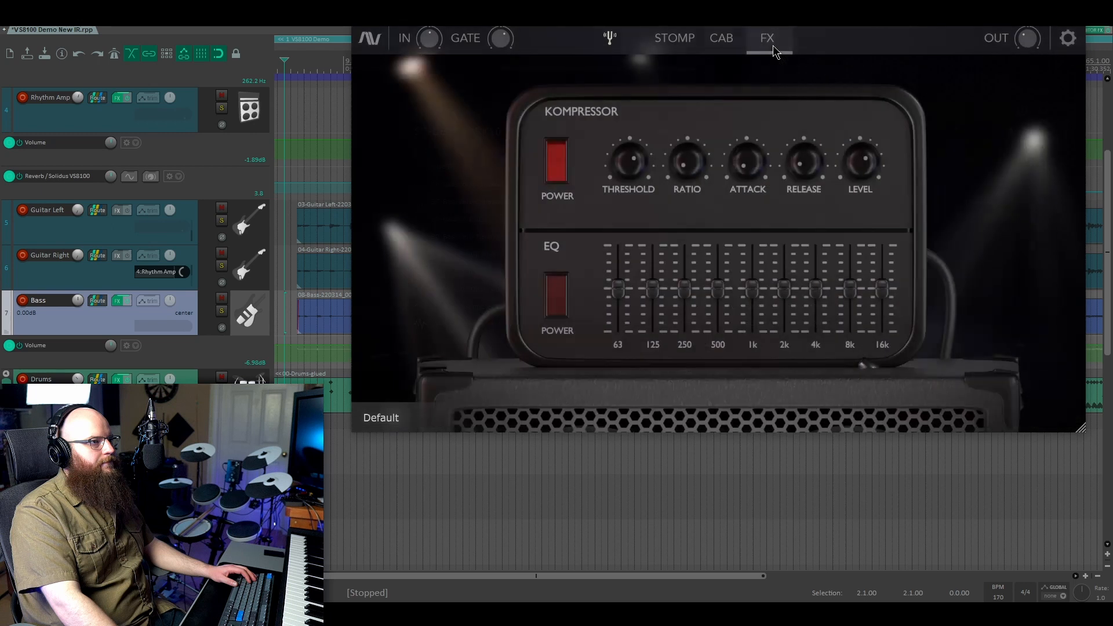
Review the KLANK stomp's mid slider setting and go back over its cabinet loader settings
click(721, 44)
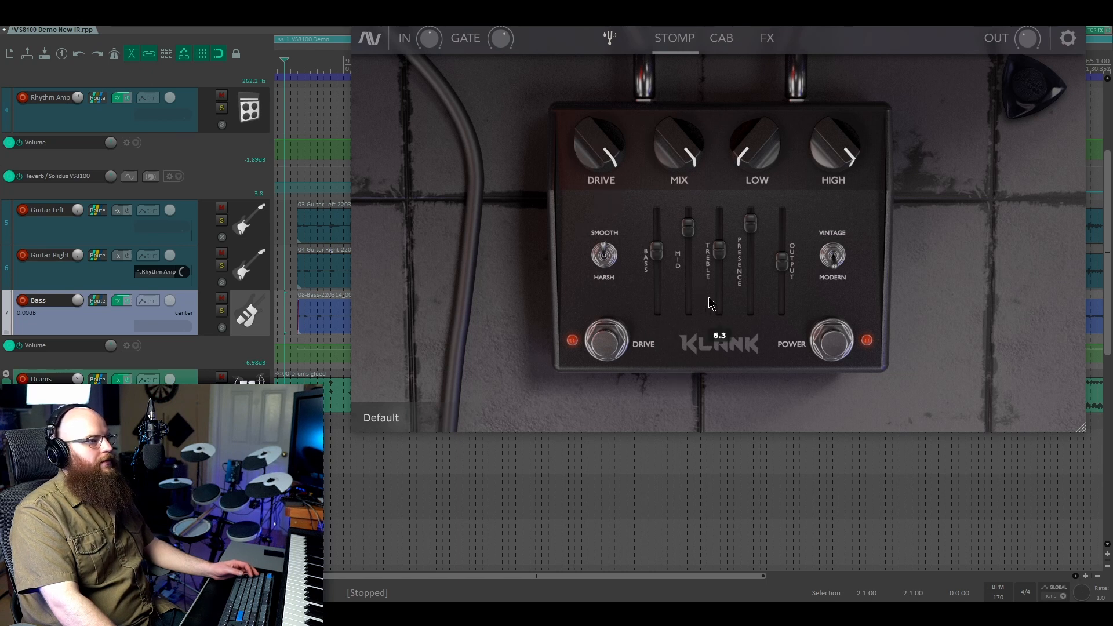
mouse_move(689, 230)
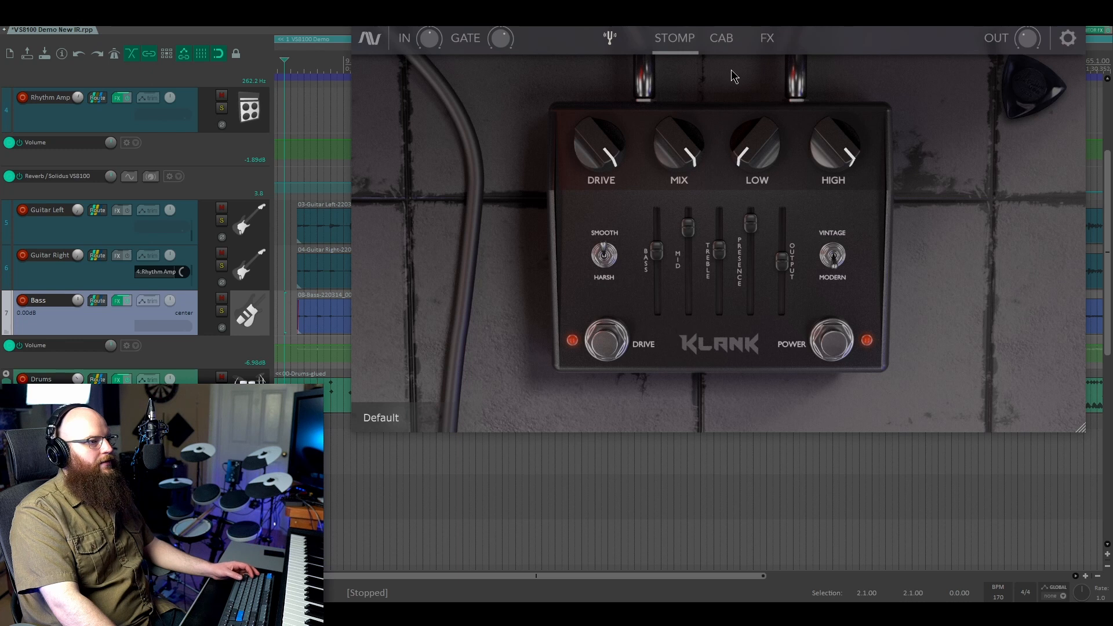
click(721, 52)
mouse_move(537, 387)
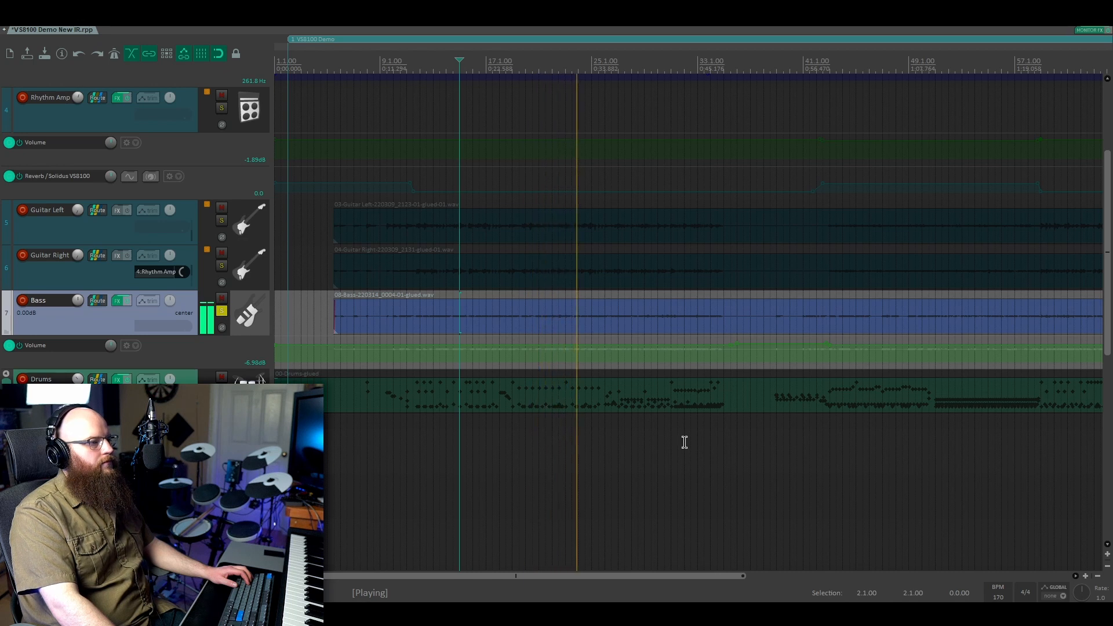
Audition the soloed Bass track while trying the first cabinet's low-pass filter in KLANK, revisit the stomp page and close the plugin
click(116, 301)
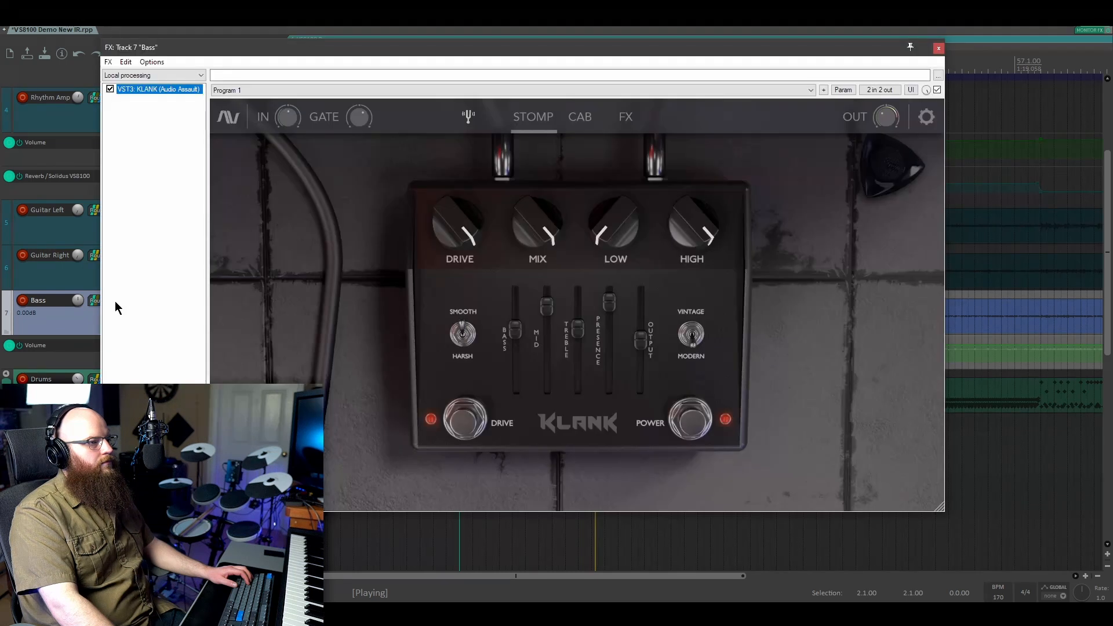
click(578, 118)
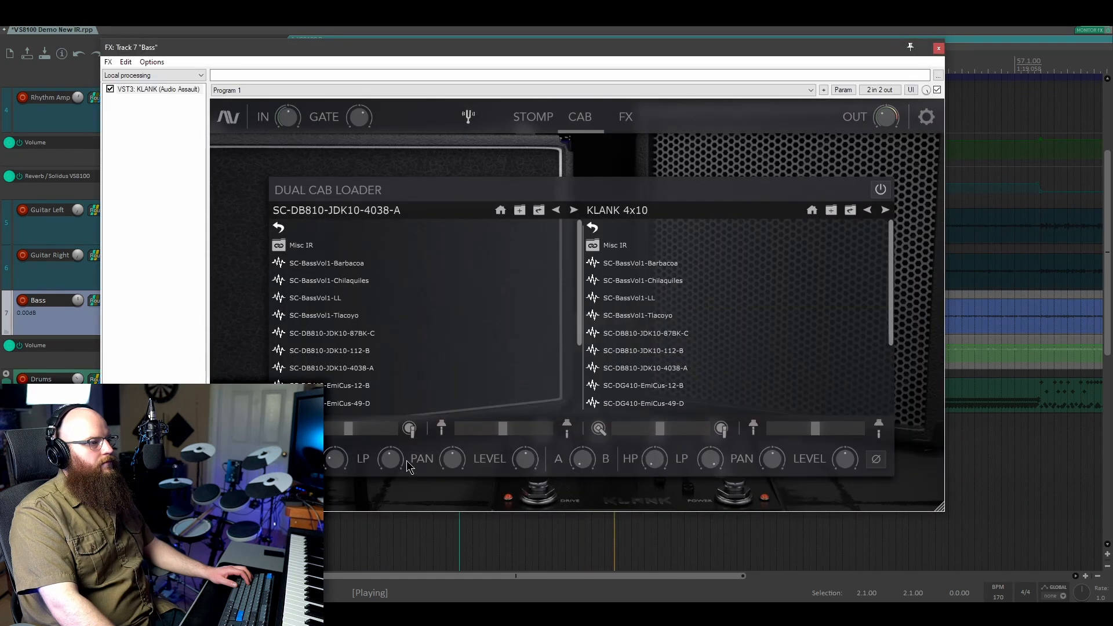
drag(396, 459, 408, 375)
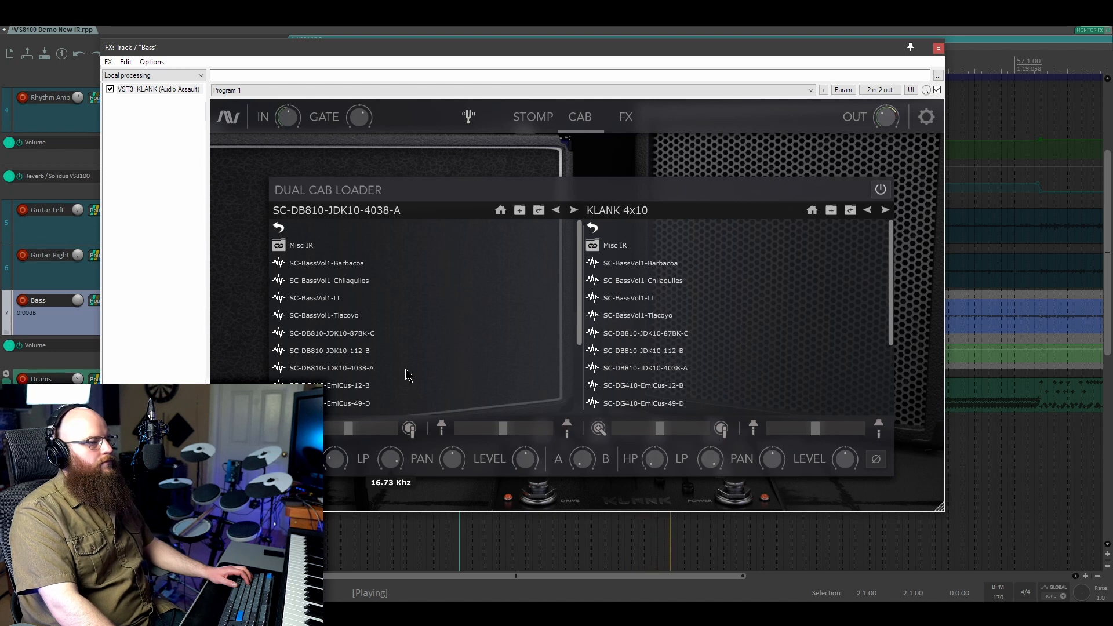
drag(409, 375, 426, 459)
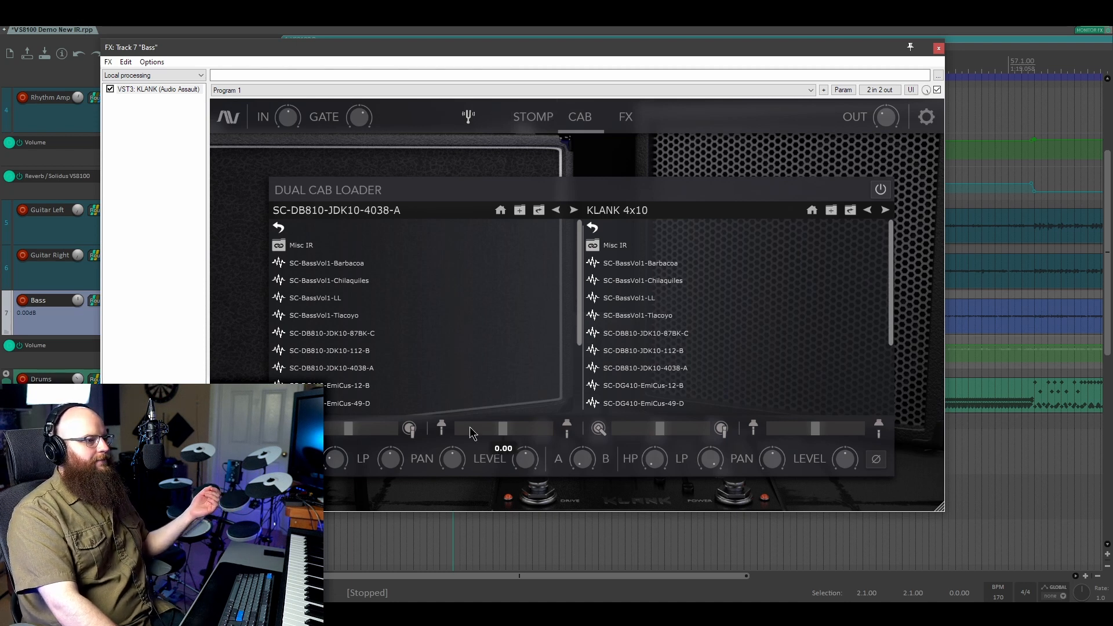
click(533, 117)
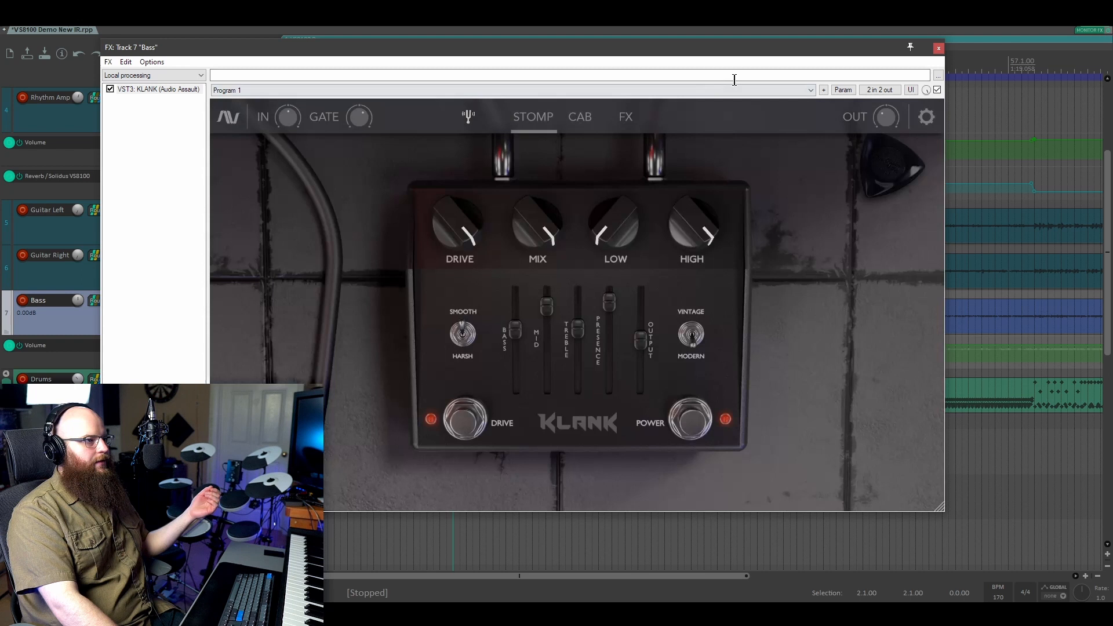
click(939, 50)
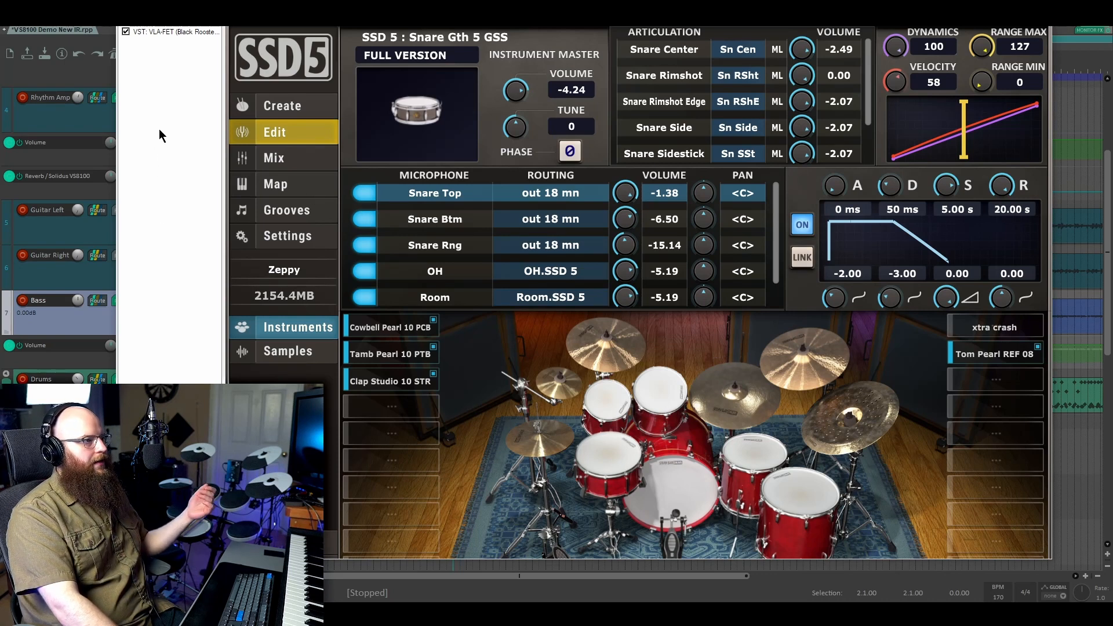
Show the Drums track's effects chain, including ReaComp and the full VLA-FET compressor panel, and return to the arrangement
click(166, 25)
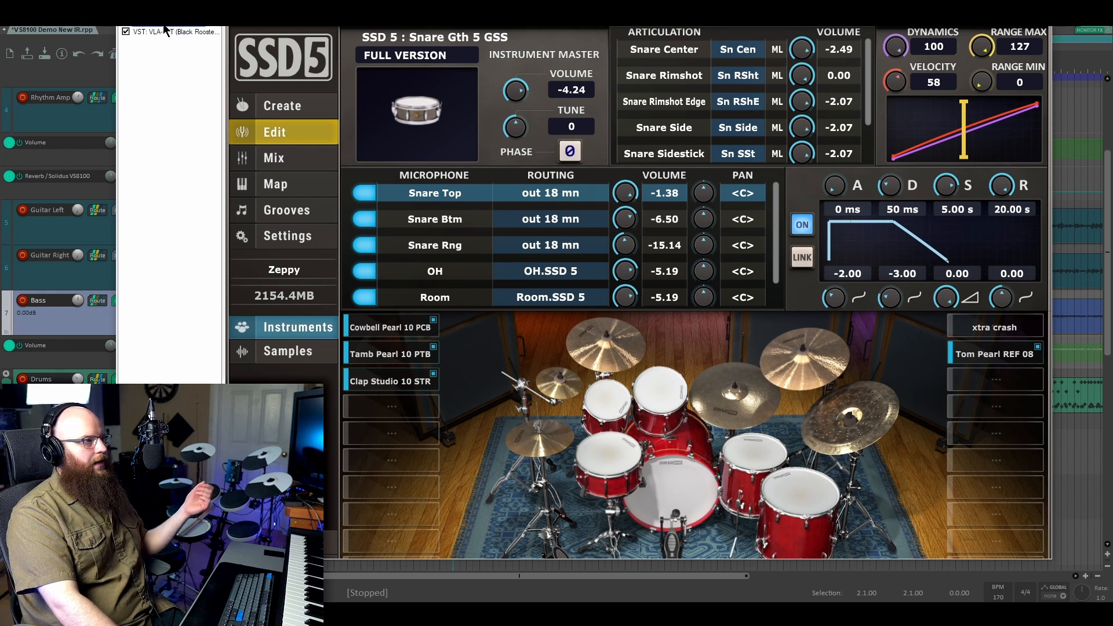
click(162, 67)
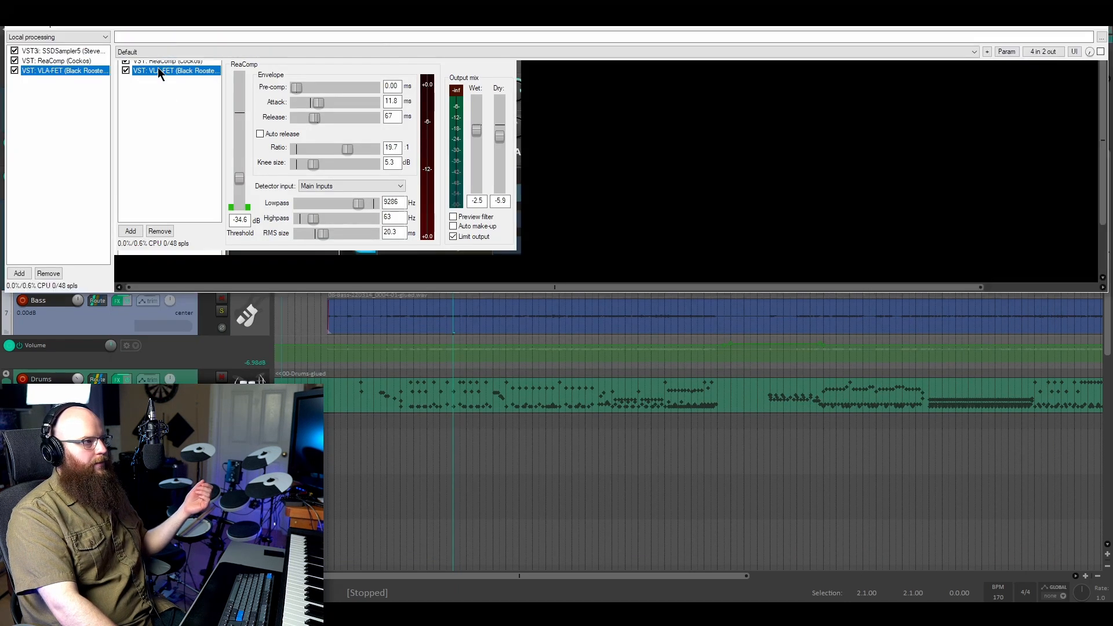
mouse_move(539, 19)
mouse_down()
mouse_move(516, 26)
mouse_move(542, 21)
mouse_up()
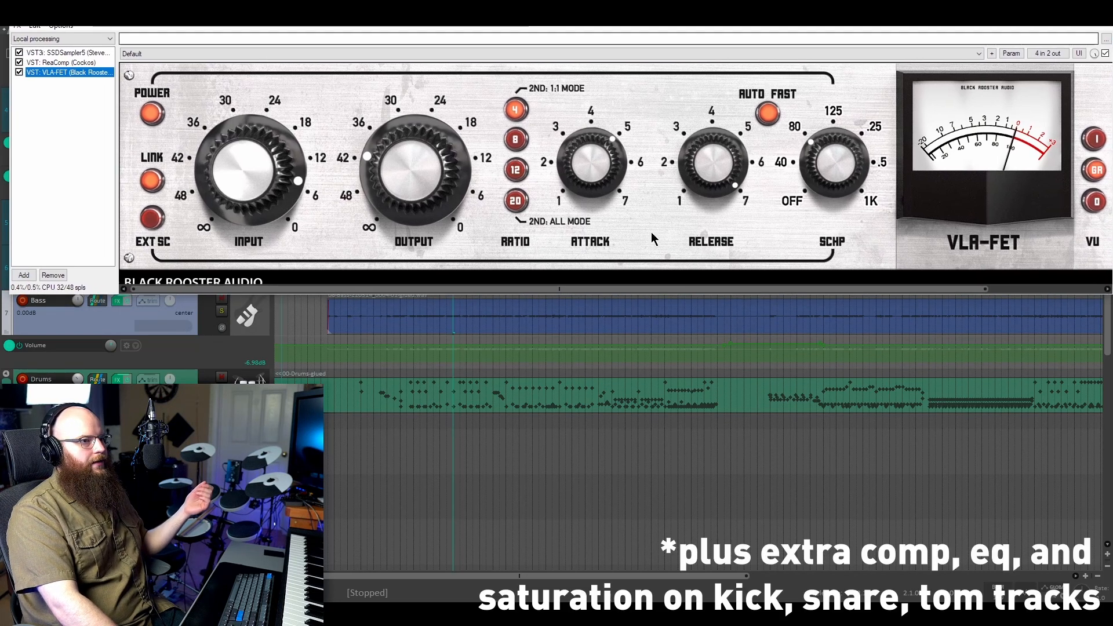
drag(752, 287, 984, 288)
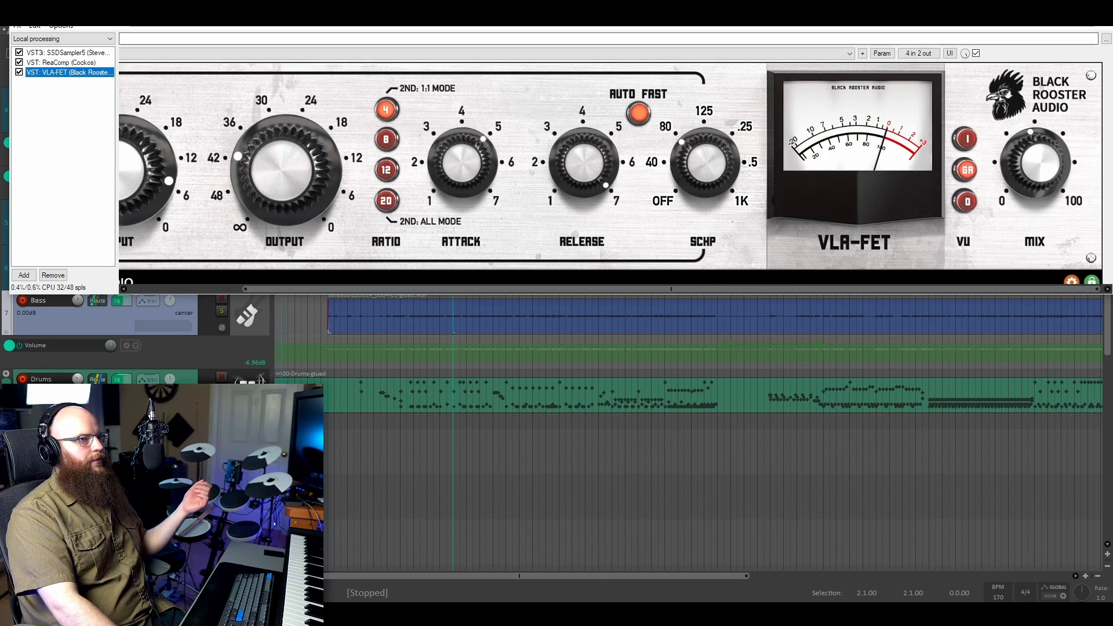
drag(675, 293, 557, 290)
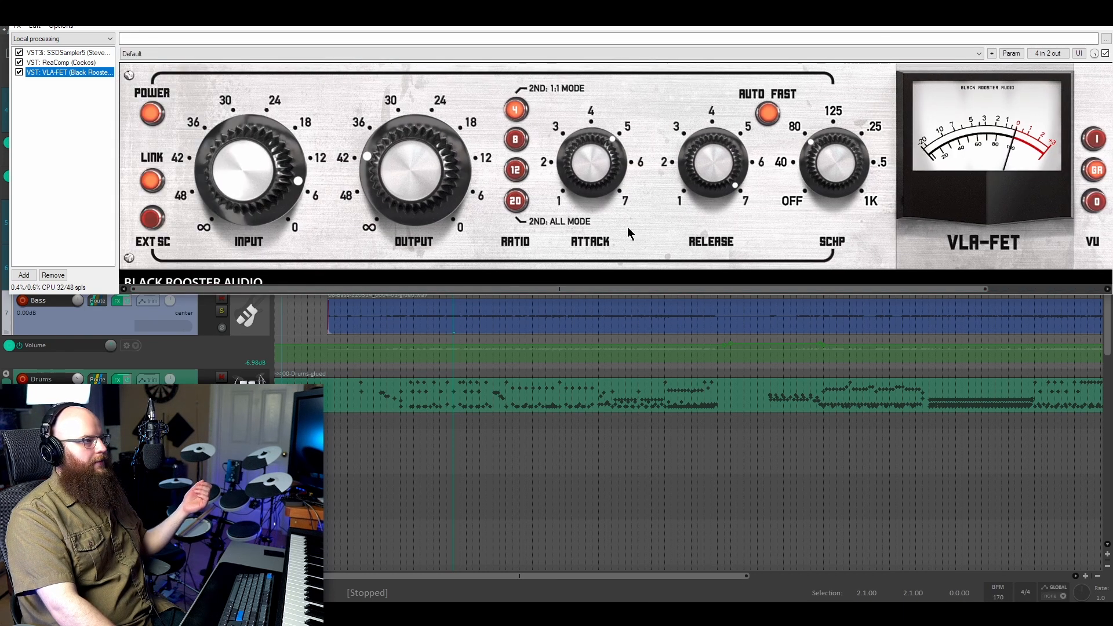
drag(1107, 302, 1109, 239)
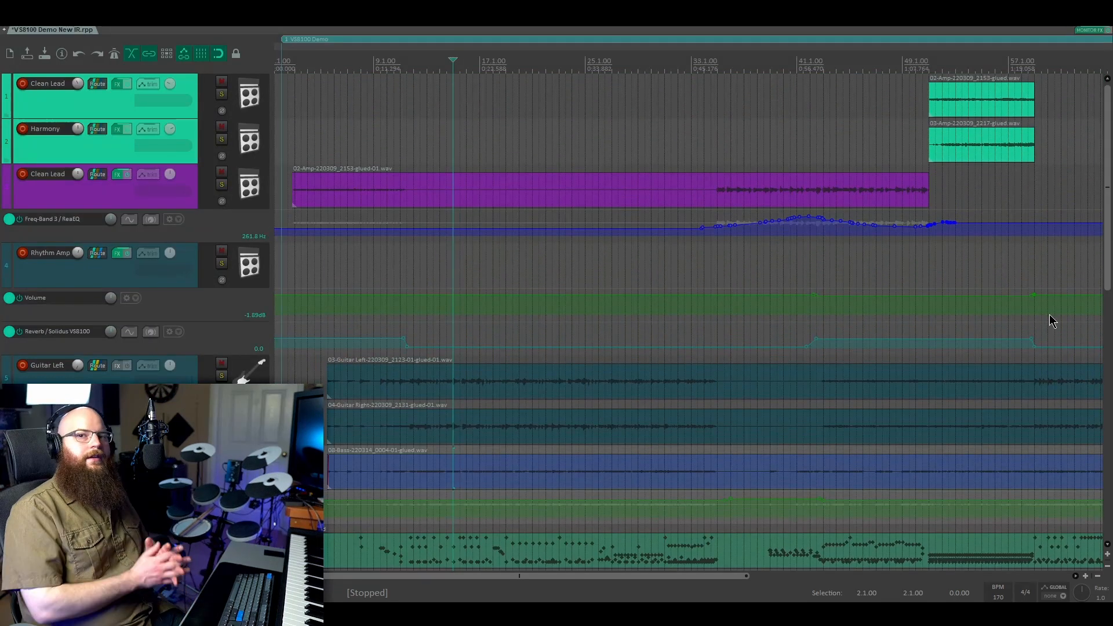